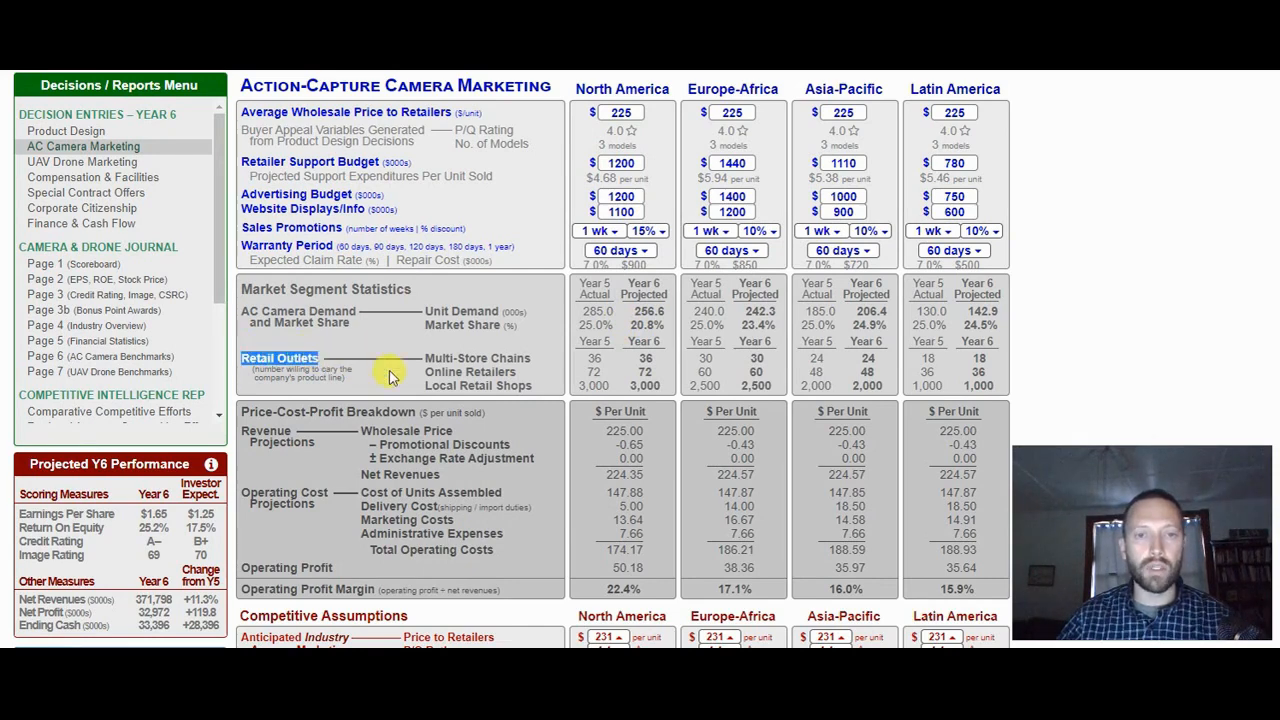
Set the North America retailer support budget for action-capture cameras to 6000.
{"action": "double_click", "coordinate": [615, 163]}
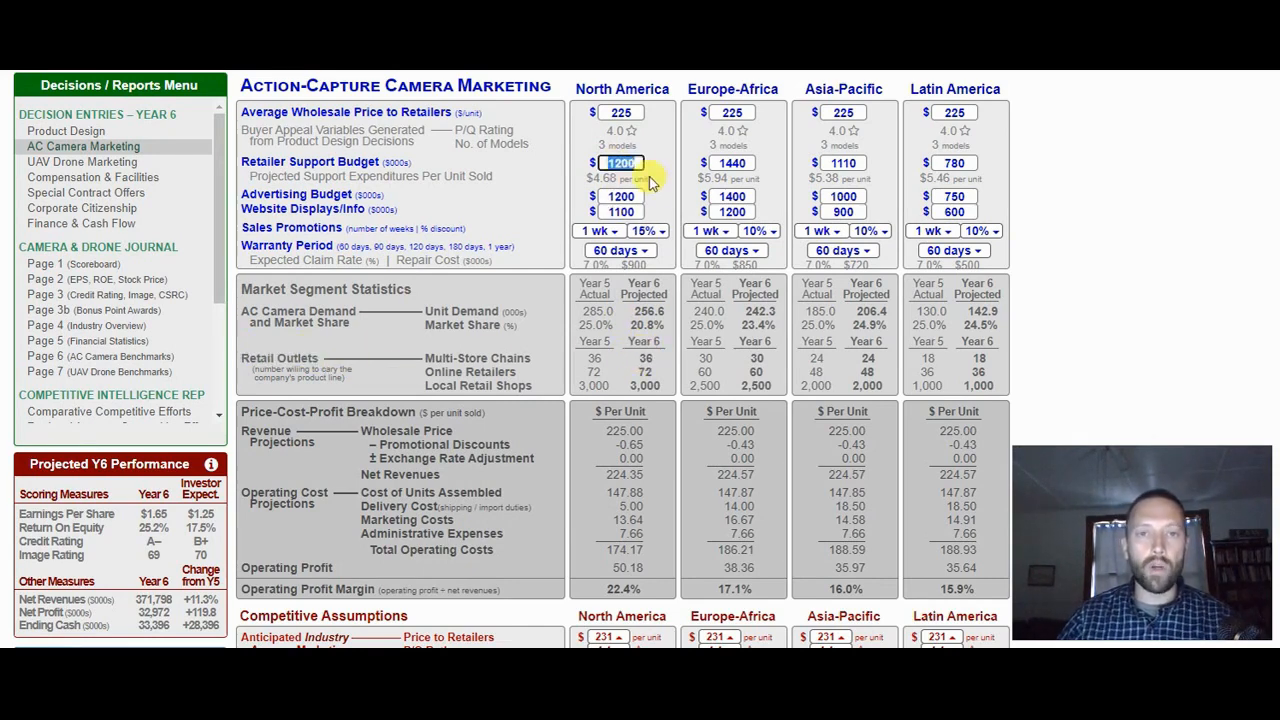
{"action": "type", "text": "6000"}
{"action": "key", "text": "Return"}
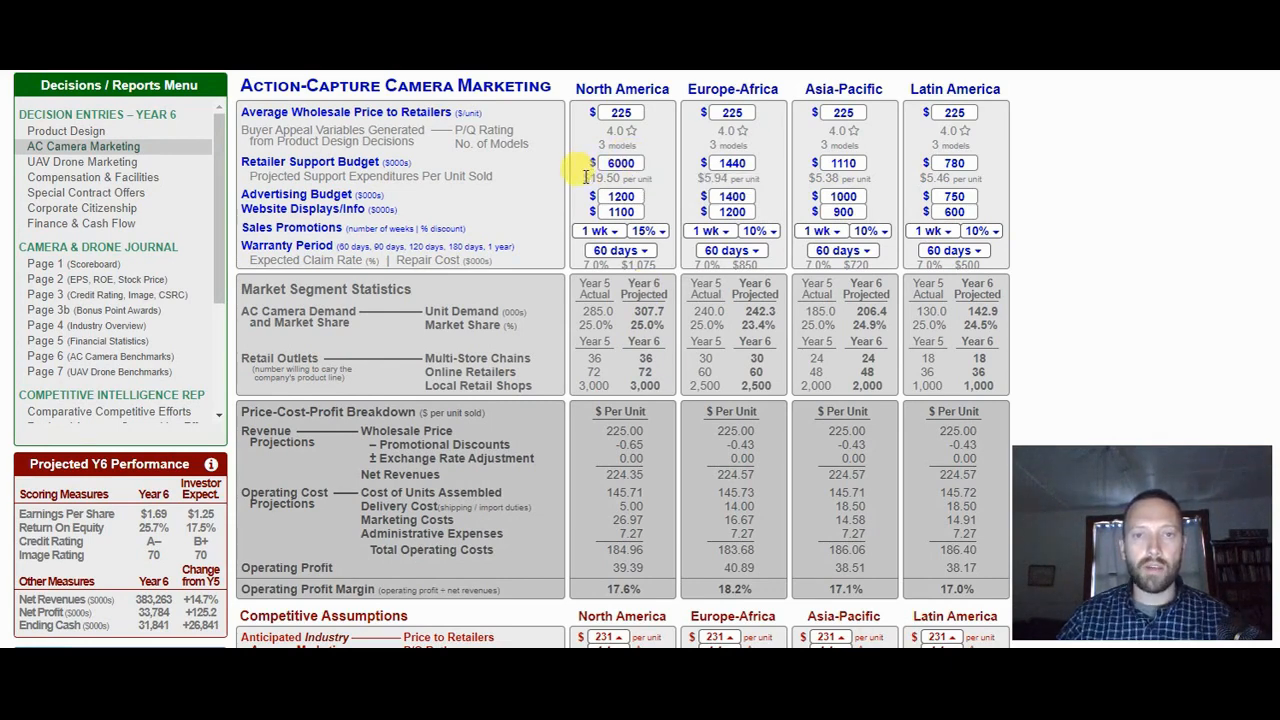
Compare North America's projected support expenditure per unit with its Year 6 retail outlet figures.
{"action": "left_click_drag", "start_coordinate": [586, 177], "coordinate": [668, 182]}
{"action": "left_click", "coordinate": [658, 189]}
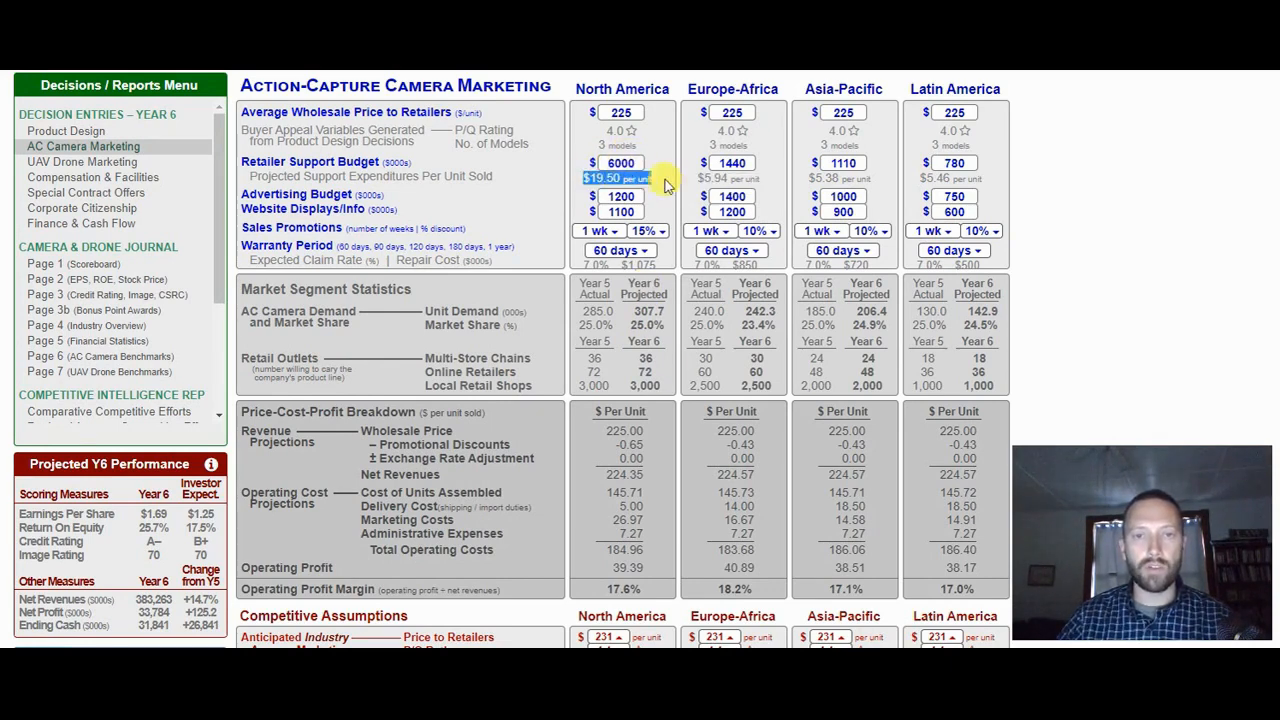
{"action": "left_click", "coordinate": [670, 186]}
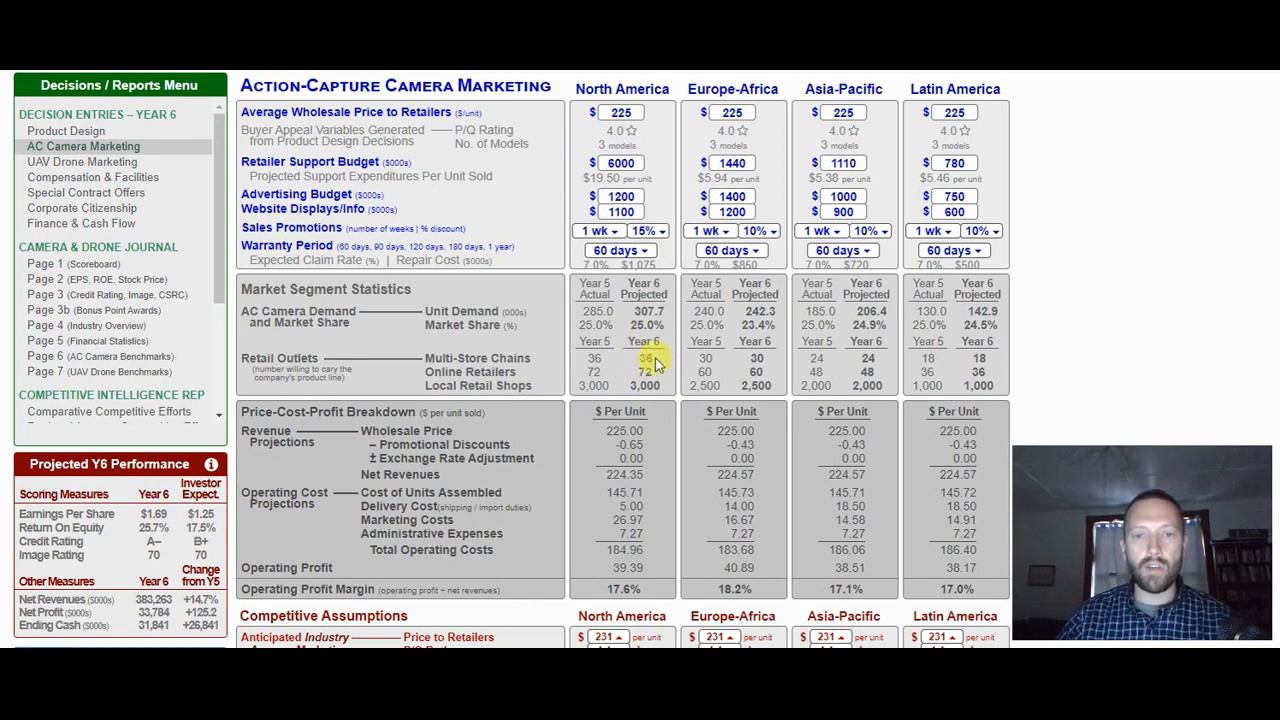
{"action": "left_click_drag", "start_coordinate": [638, 357], "coordinate": [671, 388]}
{"action": "left_click", "coordinate": [671, 388]}
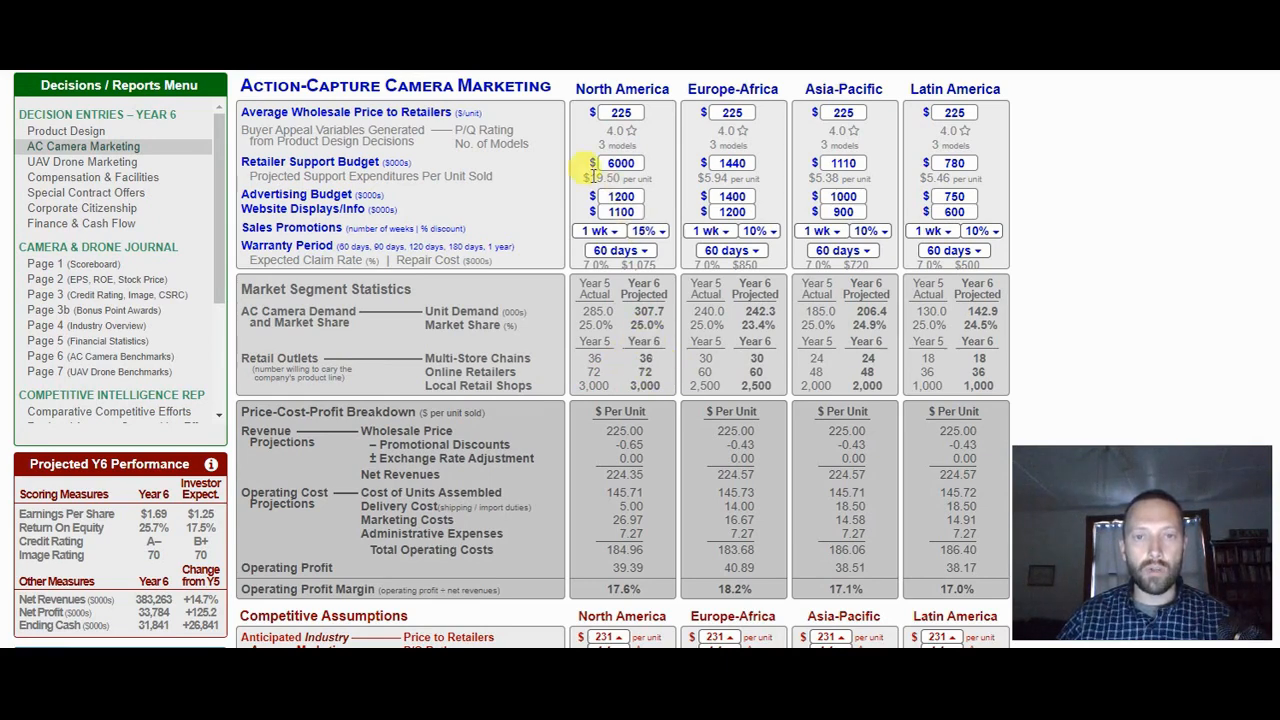
{"action": "left_click_drag", "start_coordinate": [608, 172], "coordinate": [654, 178]}
{"action": "left_click", "coordinate": [658, 180]}
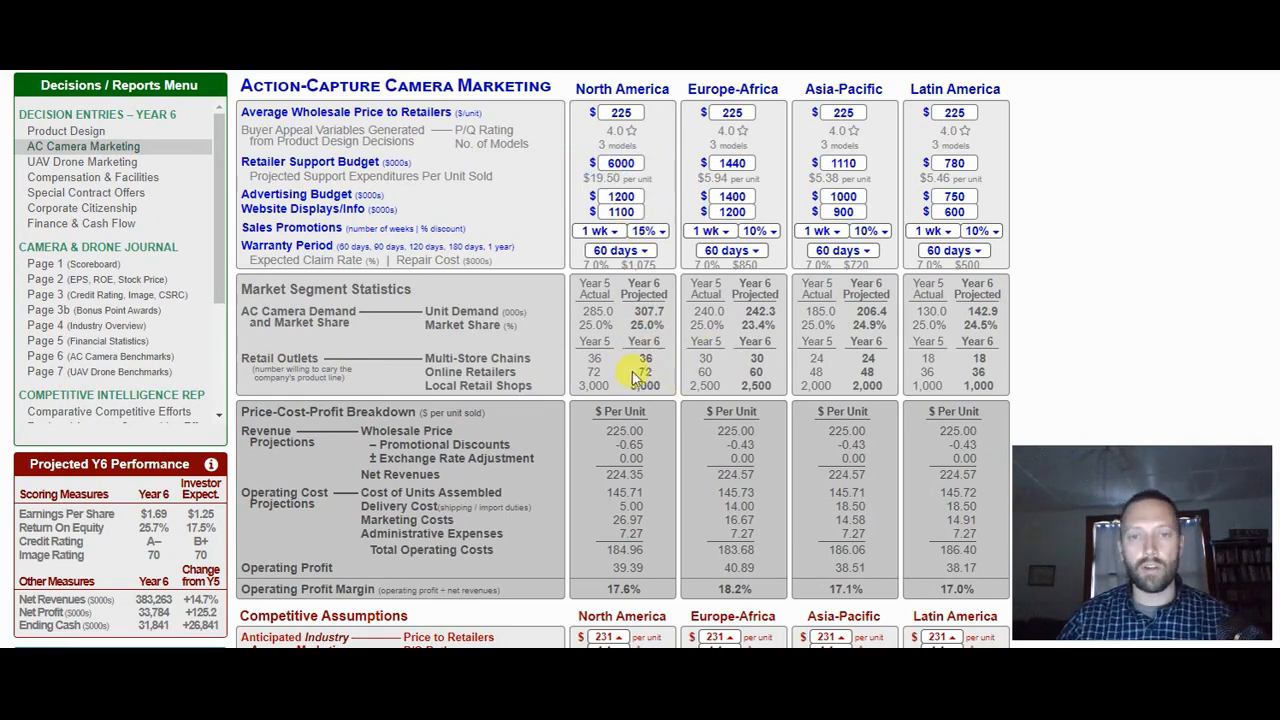
{"action": "mouse_move", "coordinate": [630, 337]}
{"action": "left_mouse_down"}
{"action": "mouse_move", "coordinate": [669, 385]}
{"action": "mouse_move", "coordinate": [641, 344]}
{"action": "left_mouse_up"}
{"action": "left_click", "coordinate": [662, 386]}
{"action": "left_click", "coordinate": [635, 346]}
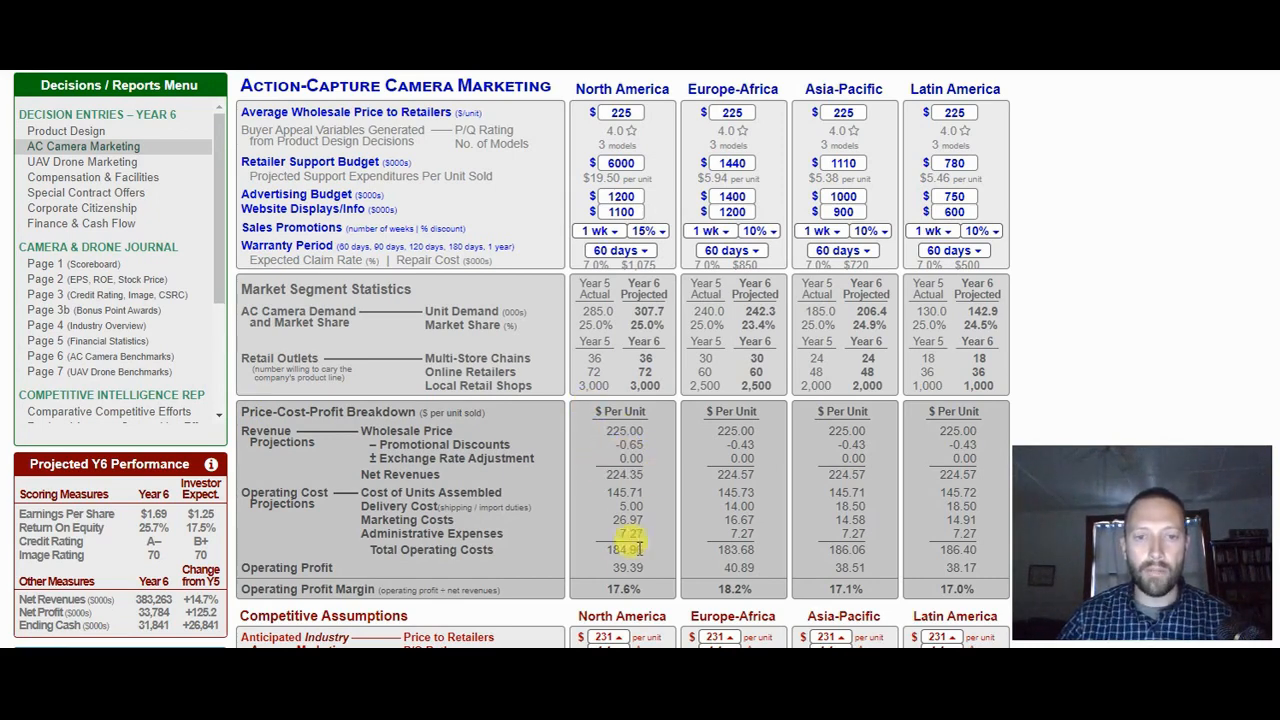
Review North America's total operating costs, operating profit and projected market share, along with the projected Year 6 earnings per share.
{"action": "left_click_drag", "start_coordinate": [604, 549], "coordinate": [651, 572]}
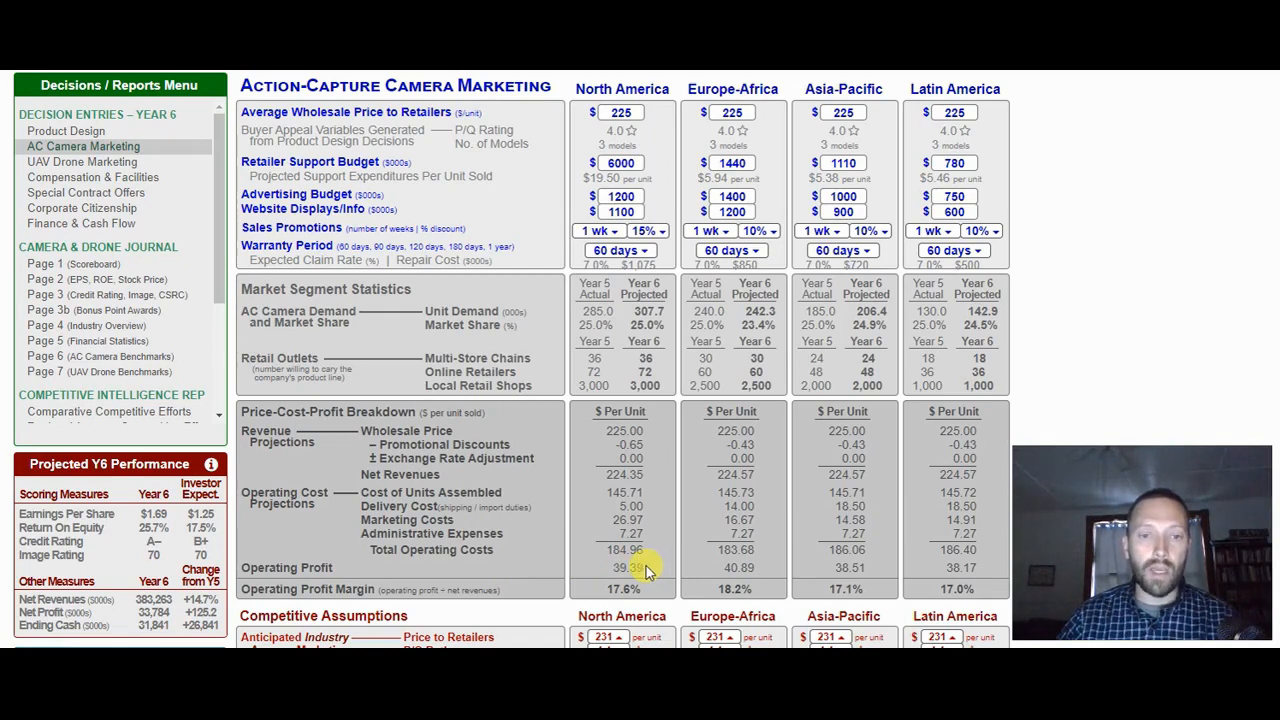
{"action": "left_click_drag", "start_coordinate": [646, 570], "coordinate": [607, 572]}
{"action": "left_click", "coordinate": [651, 507]}
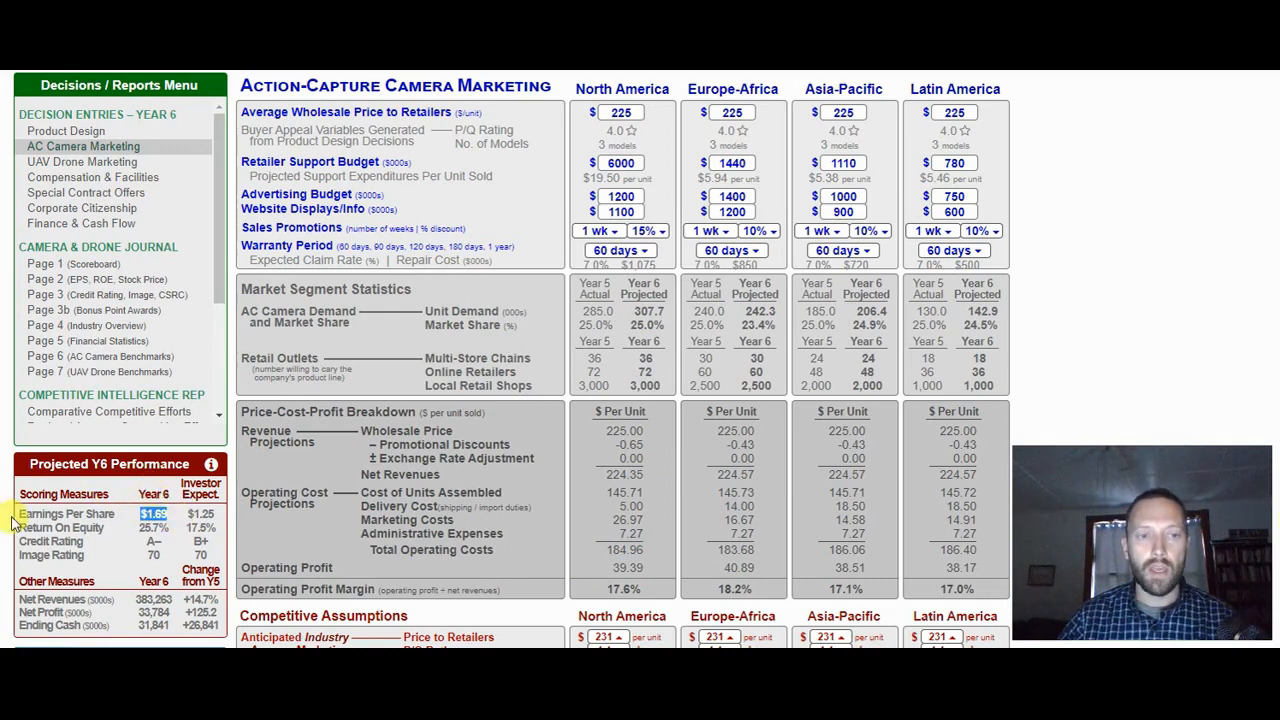
{"action": "left_click_drag", "start_coordinate": [22, 516], "coordinate": [182, 515]}
{"action": "left_click", "coordinate": [157, 513]}
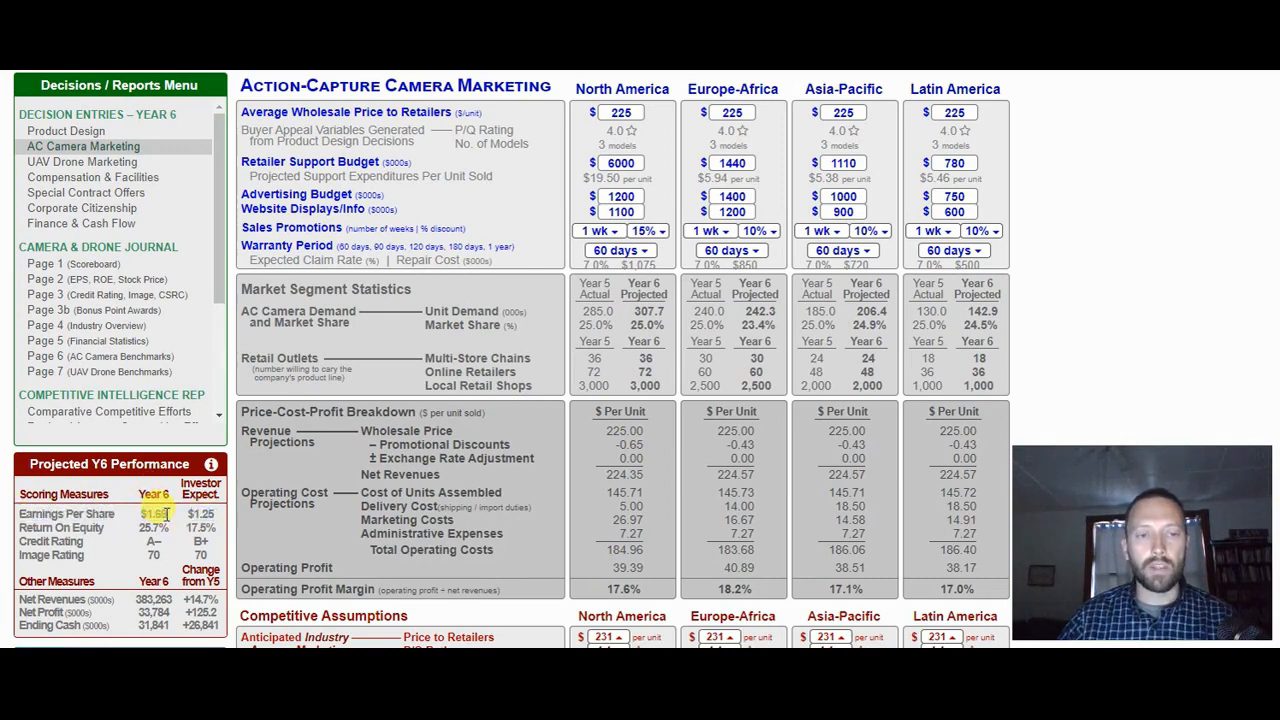
{"action": "left_click", "coordinate": [648, 322]}
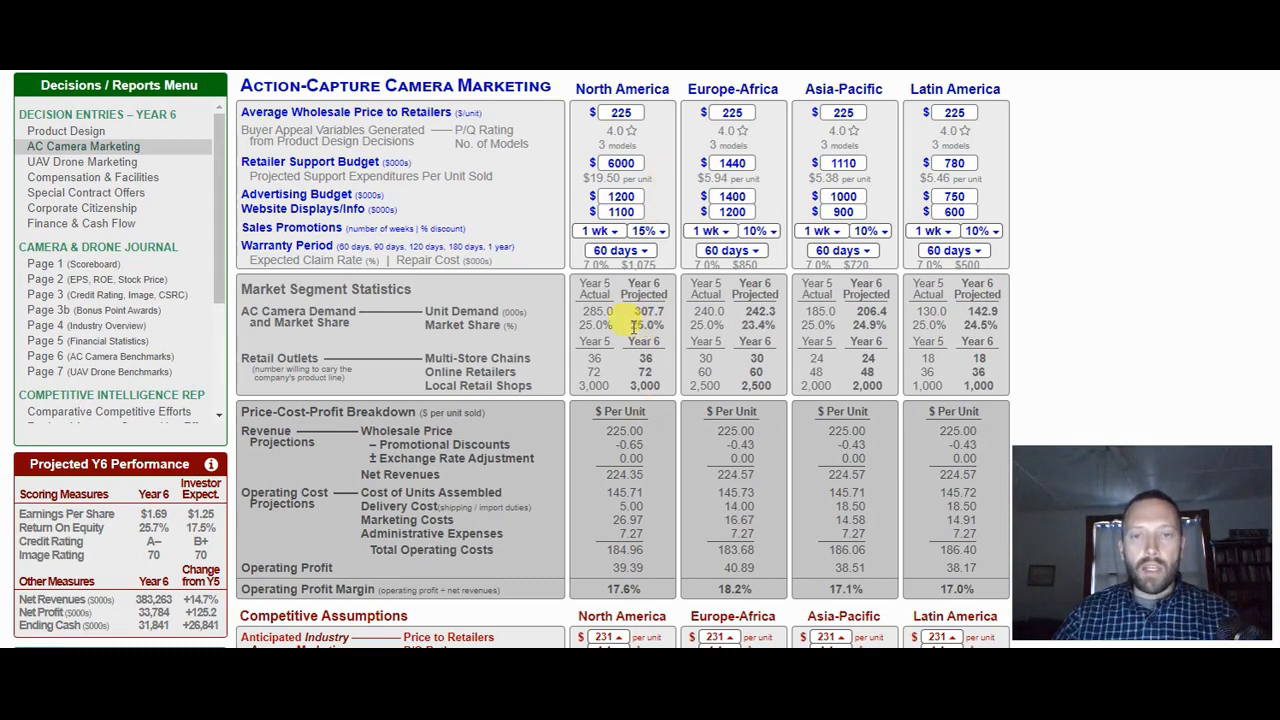
{"action": "left_click_drag", "start_coordinate": [668, 330], "coordinate": [636, 323]}
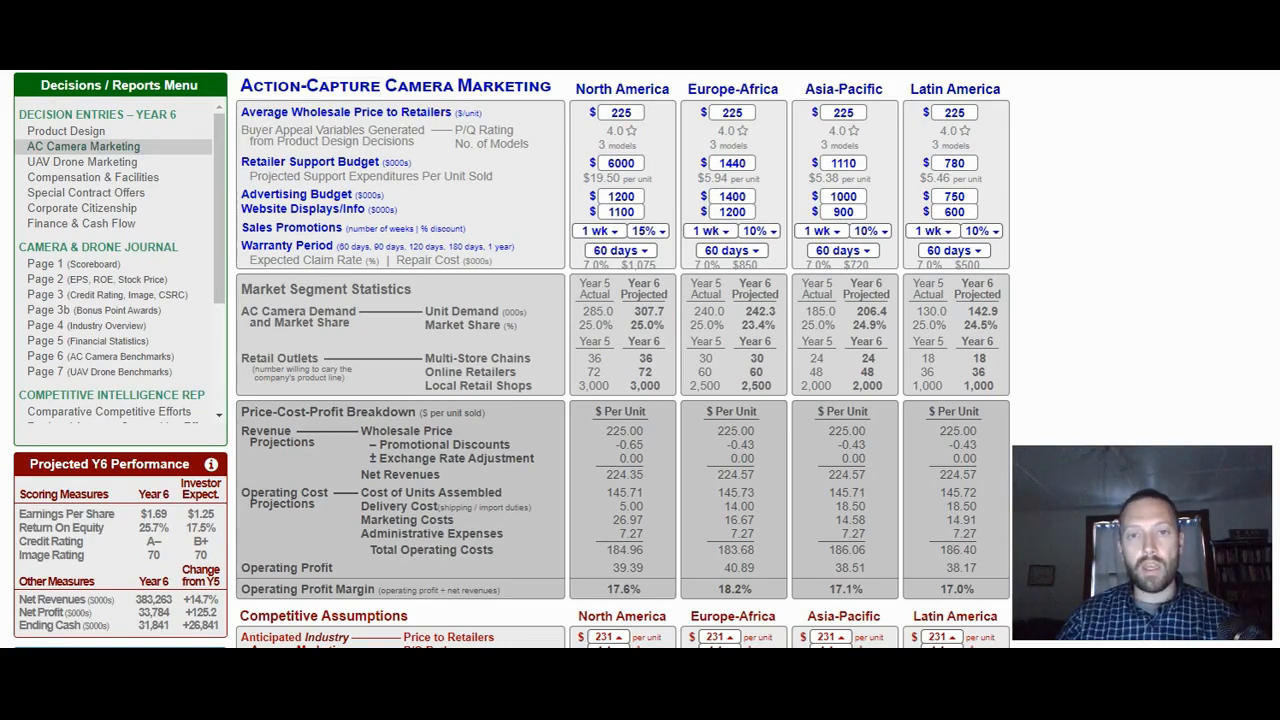
Switch to the Excel profit-maximization workbook and inspect the price, marginal revenue and marginal cost entries on the High marketing sheet.
{"action": "key", "text": "alt+Tab"}
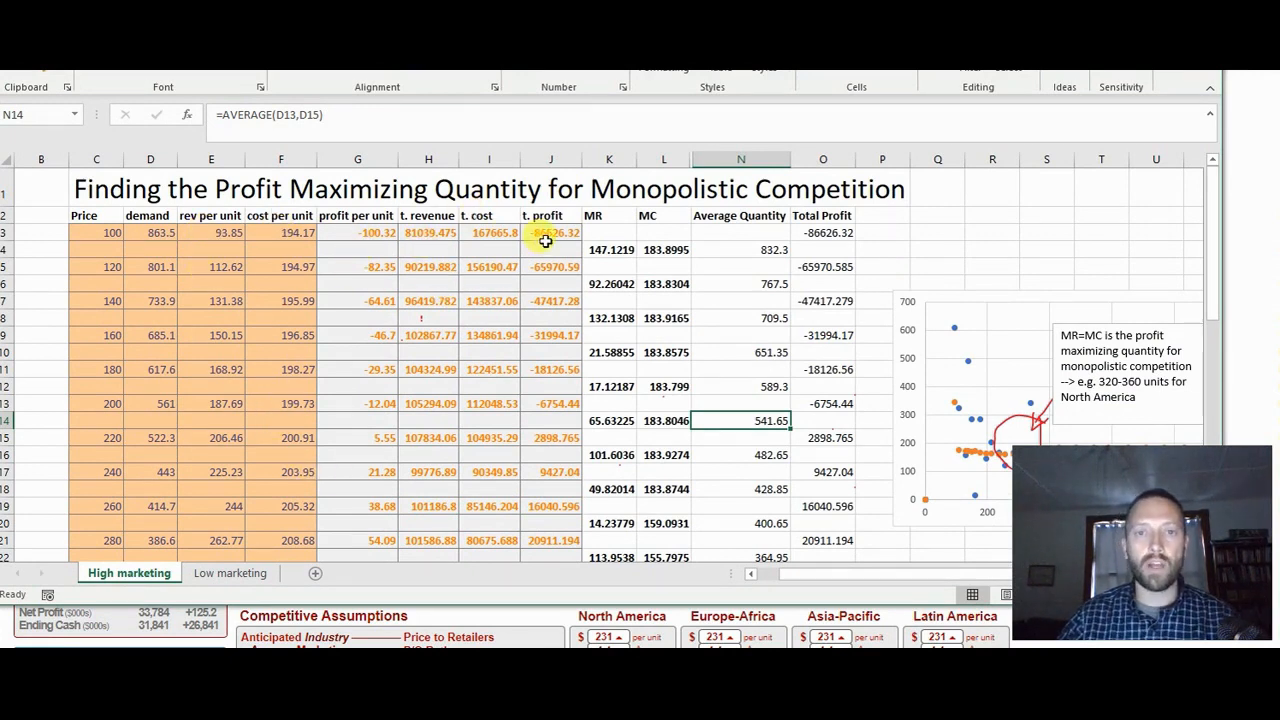
{"action": "left_click", "coordinate": [603, 250]}
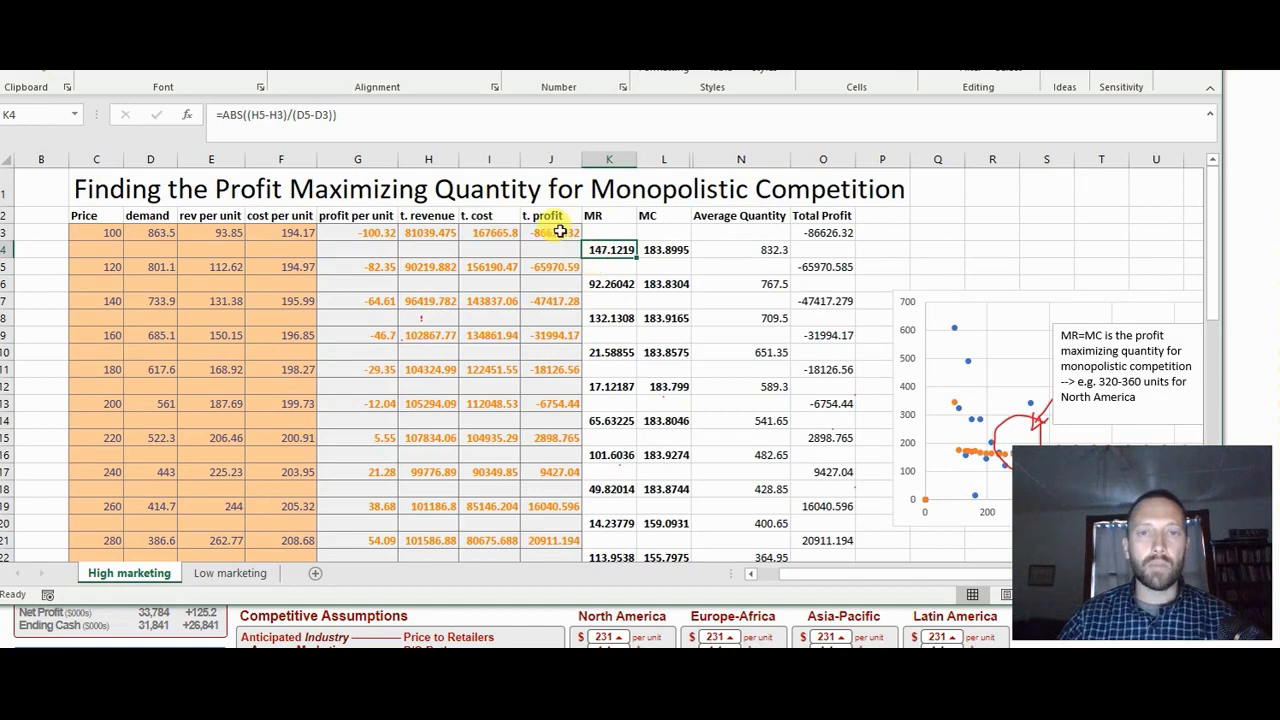
{"action": "left_click", "coordinate": [100, 232]}
{"action": "left_click", "coordinate": [103, 267]}
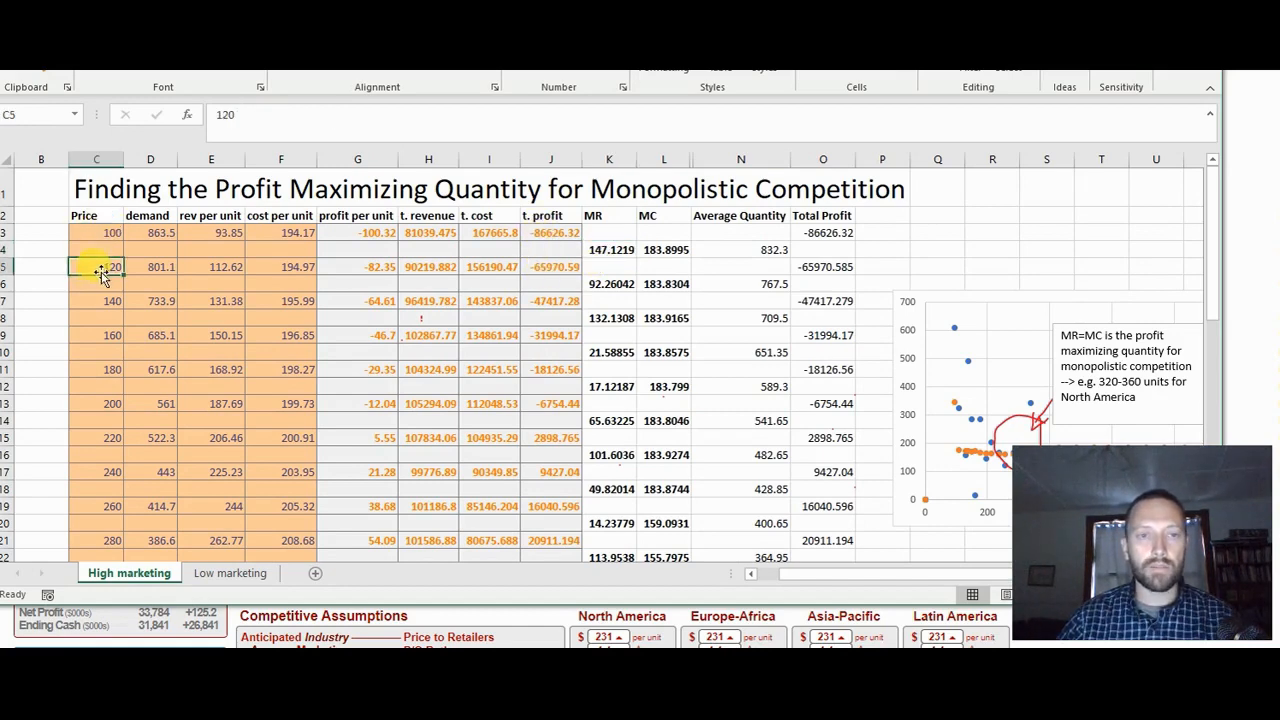
{"action": "left_click", "coordinate": [663, 250]}
{"action": "left_click", "coordinate": [100, 266]}
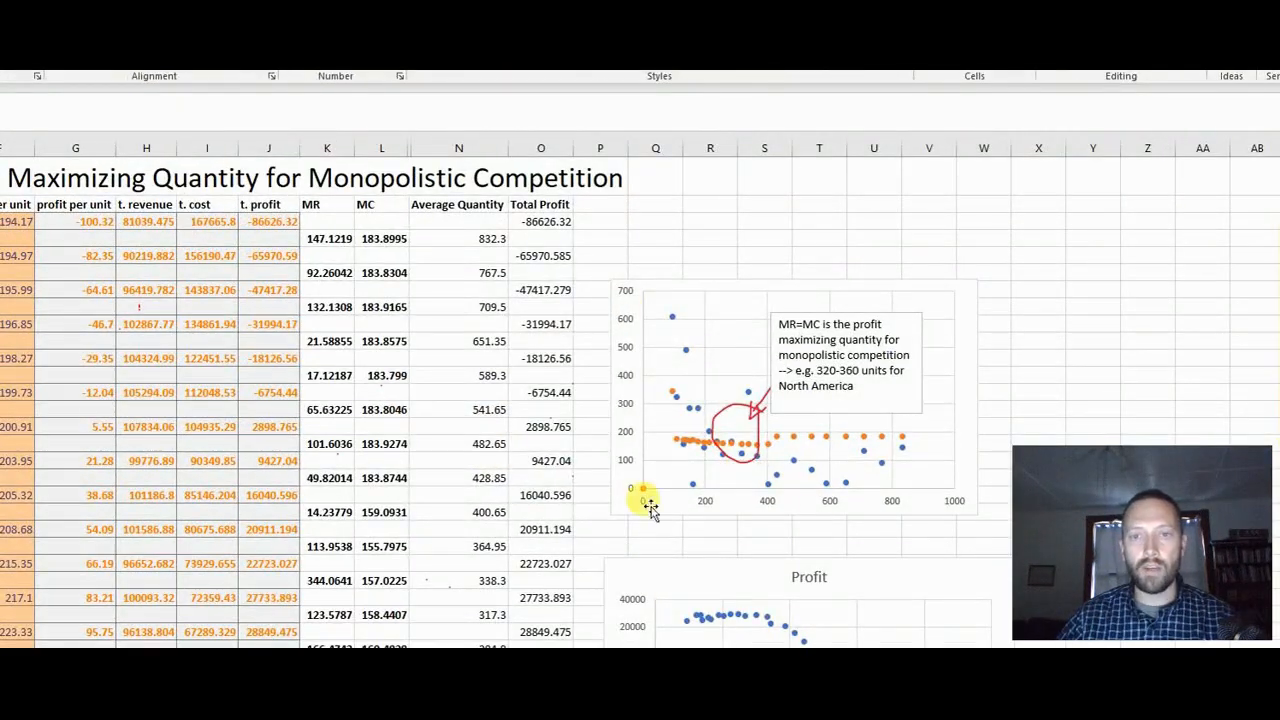
Read the MR=MC note on the scatter chart, focusing on the profit-maximizing quantity of 320-360 units.
{"action": "left_click", "coordinate": [845, 340]}
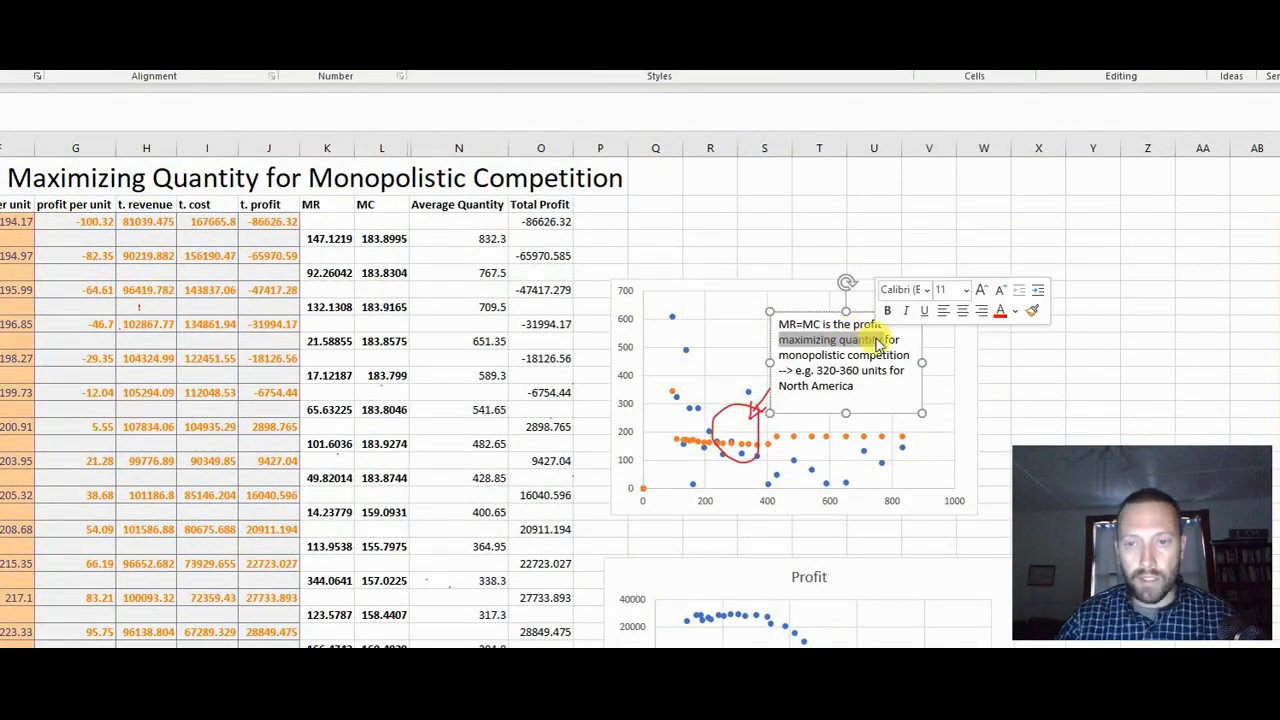
{"action": "left_click_drag", "start_coordinate": [840, 341], "coordinate": [881, 343]}
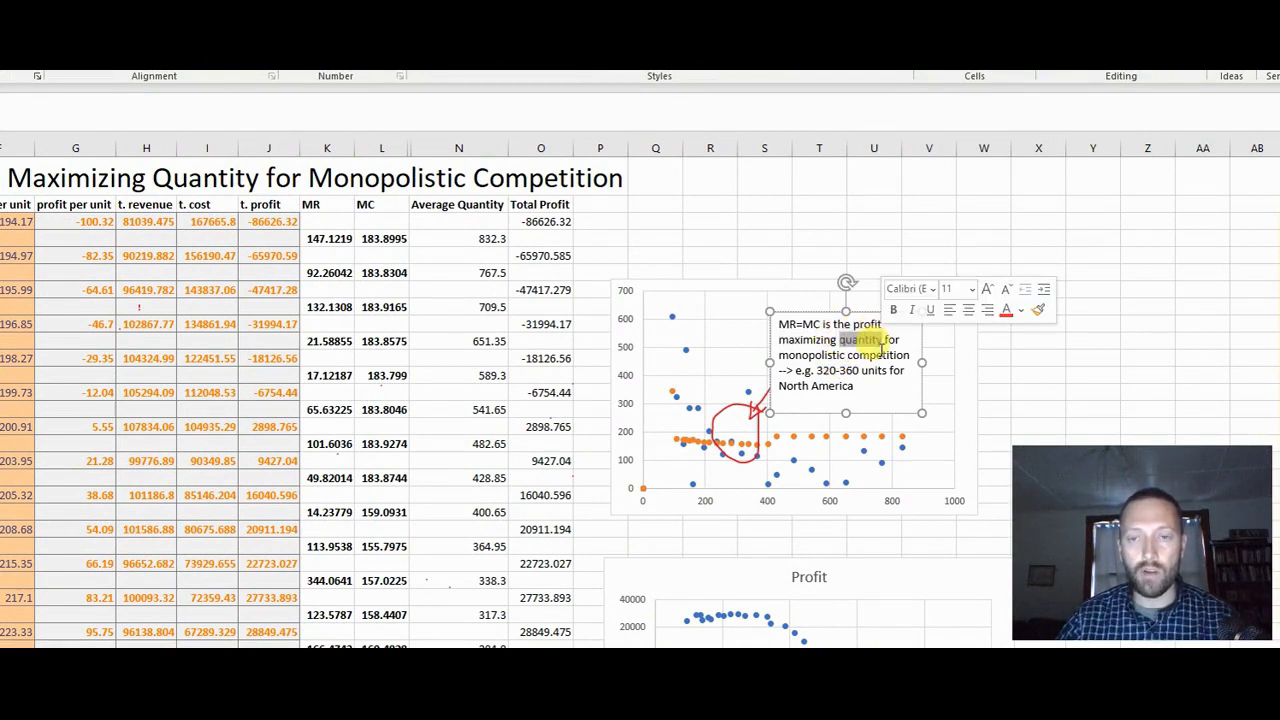
{"action": "key", "text": "Right"}
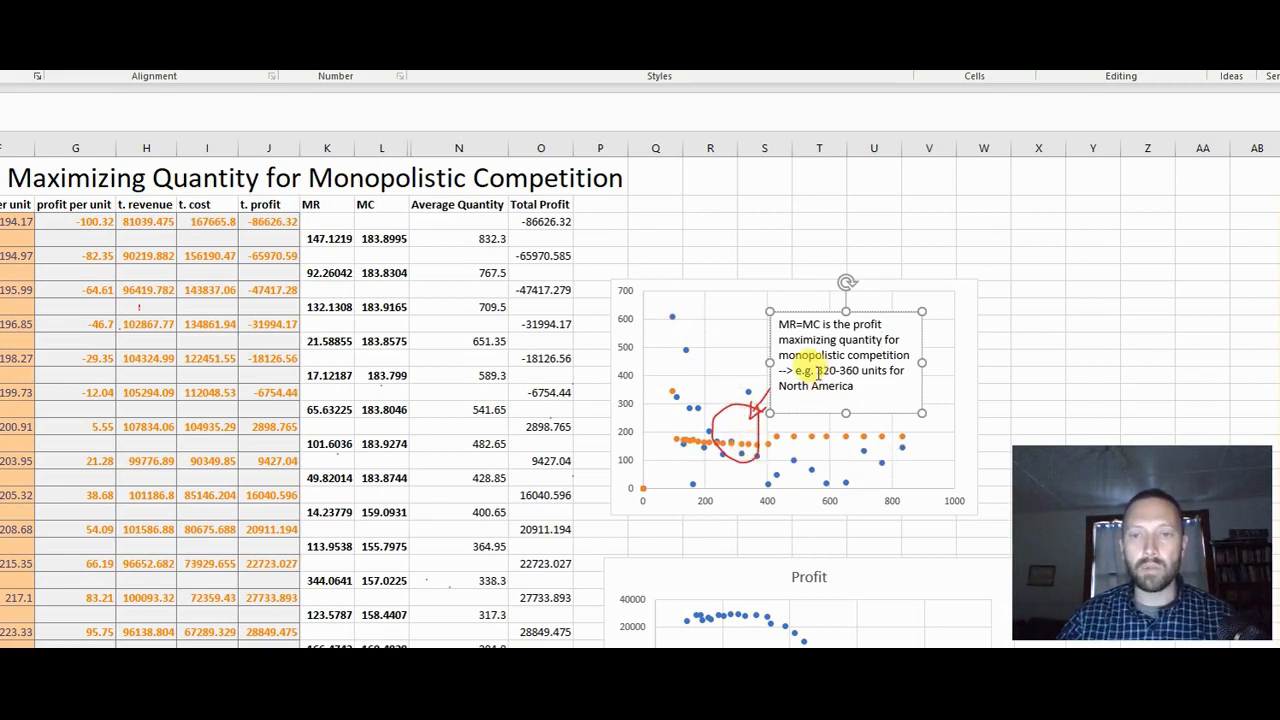
{"action": "left_click_drag", "start_coordinate": [818, 372], "coordinate": [858, 372]}
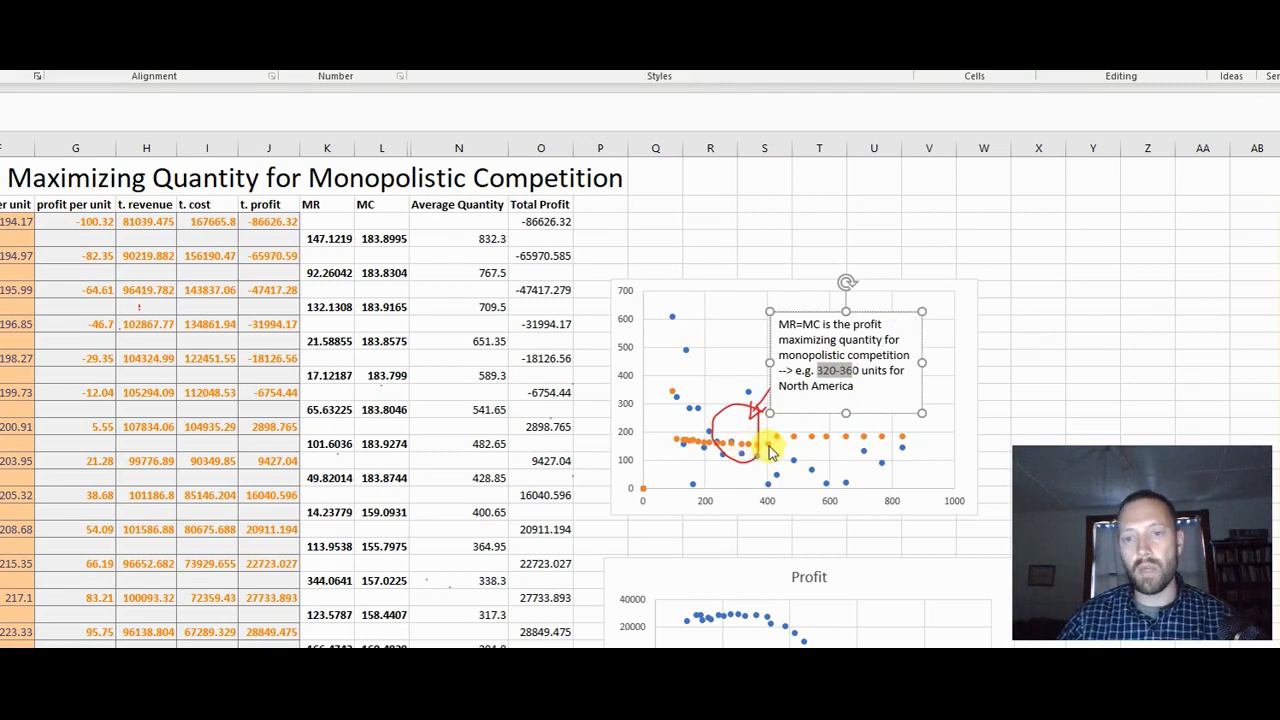
{"action": "left_click", "coordinate": [750, 222]}
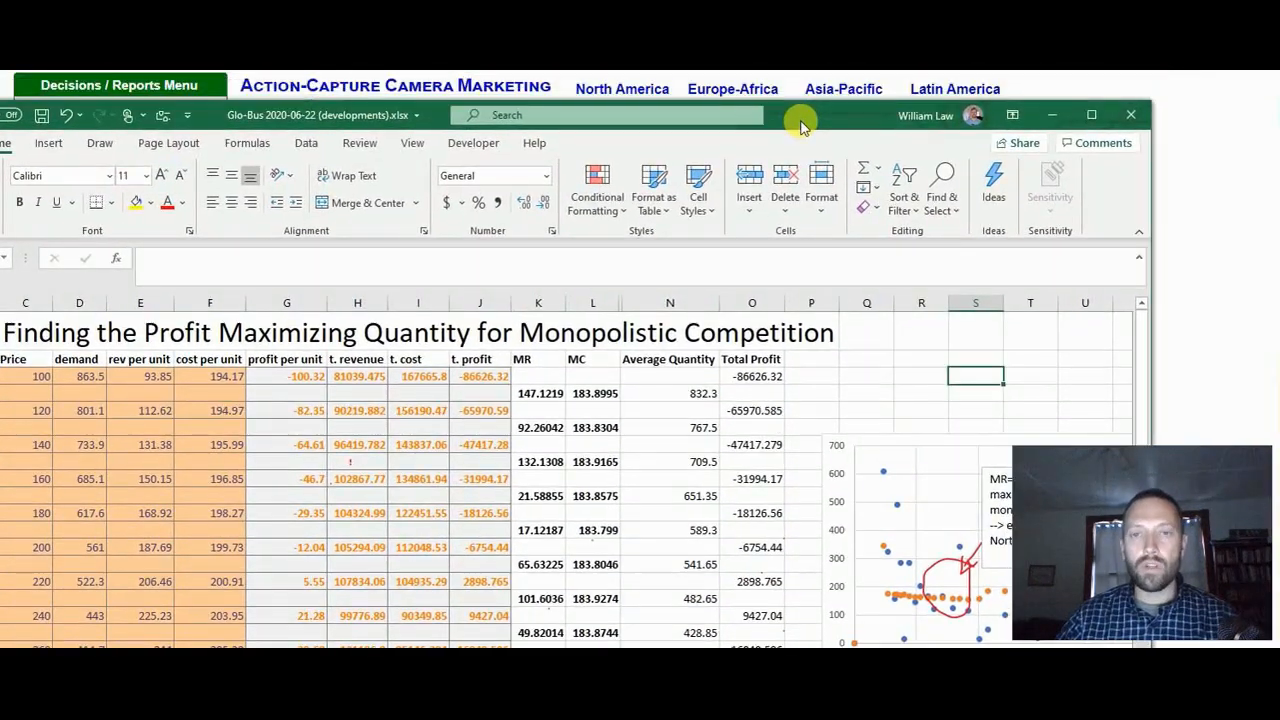
Move the workbook aside to return to the GLO-BUS marketing page and set North America's retailer support budget to 1200.
{"action": "left_click_drag", "start_coordinate": [800, 125], "coordinate": [1279, 430]}
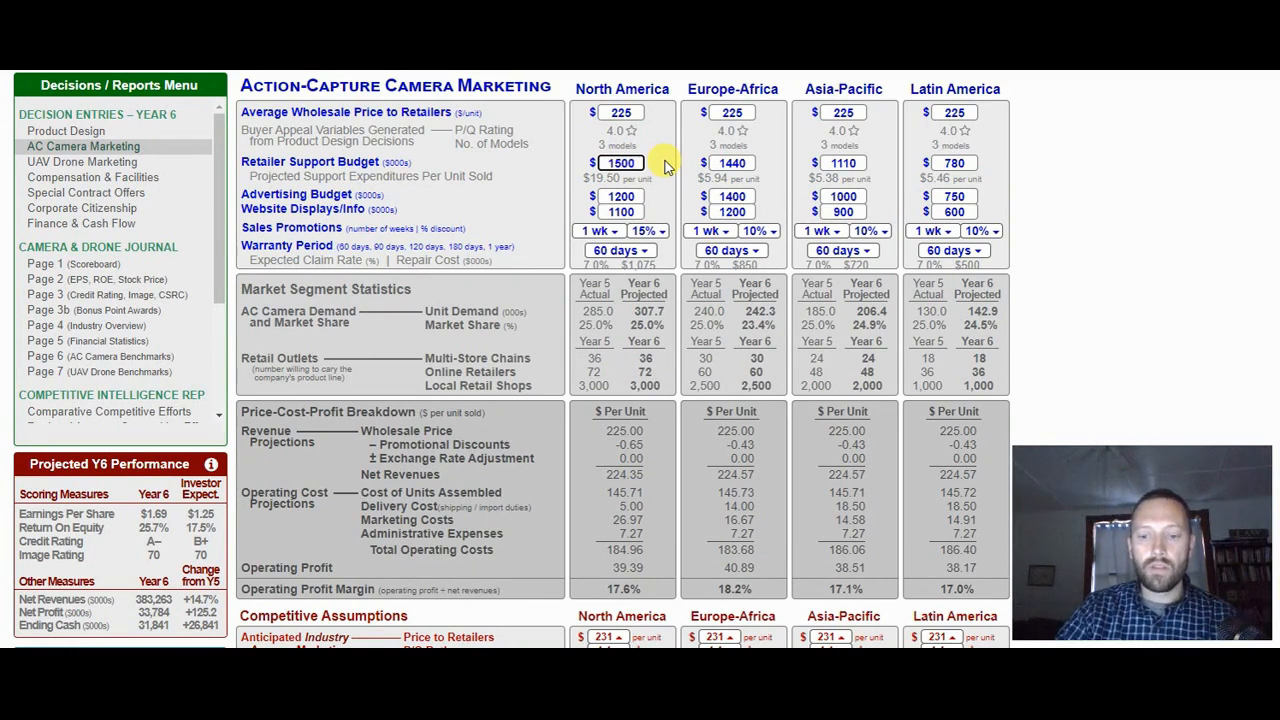
{"action": "key", "text": "Return"}
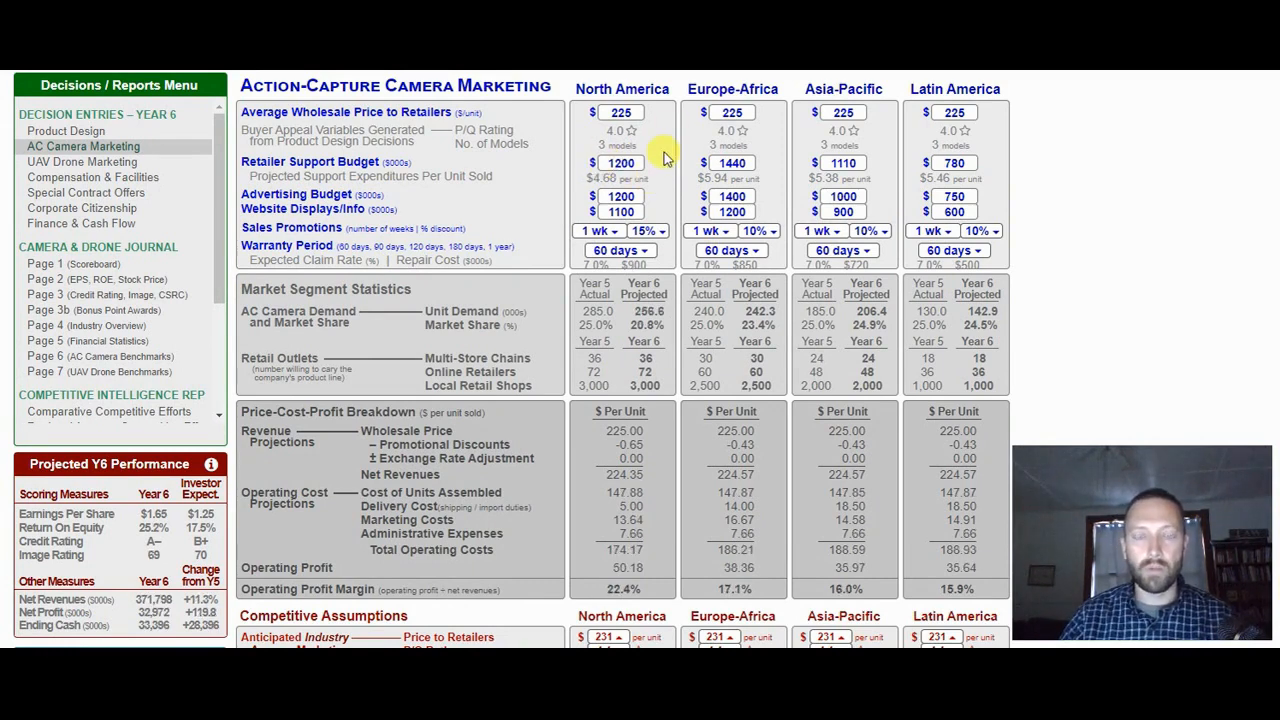
{"action": "left_click_drag", "start_coordinate": [241, 112], "coordinate": [502, 125]}
{"action": "left_click", "coordinate": [503, 125]}
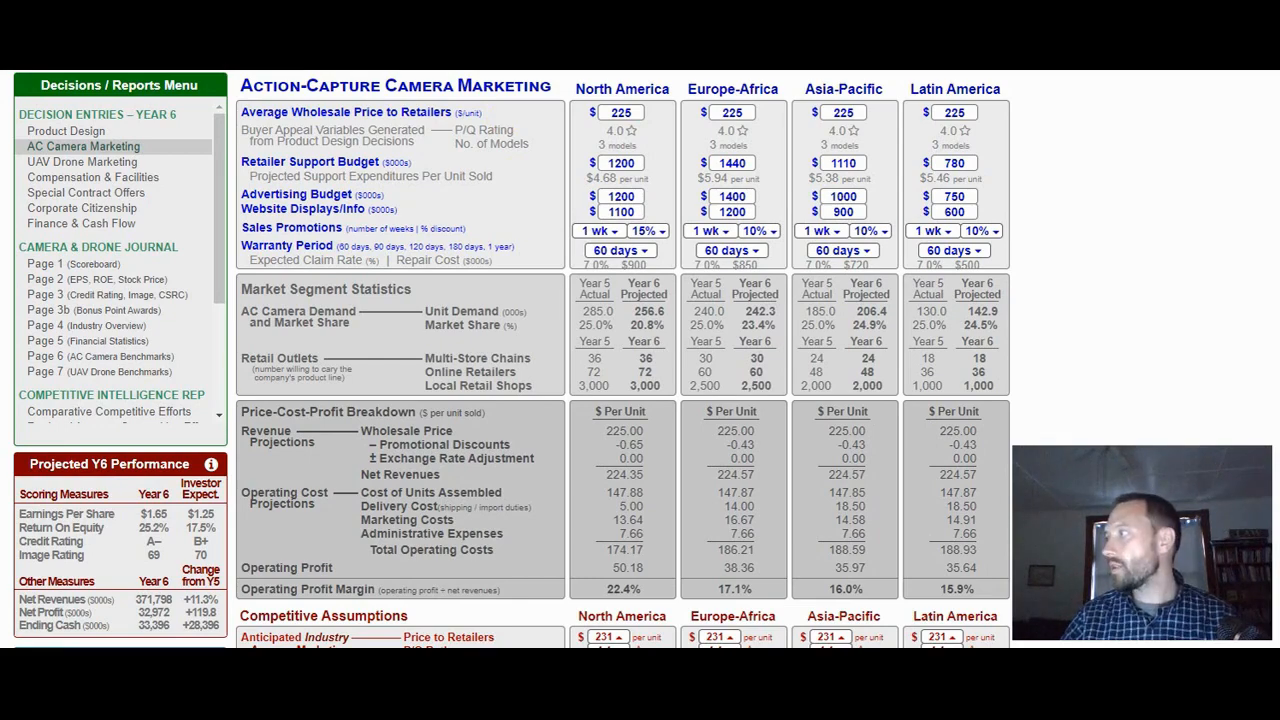
Examine the Profit scatter chart in the workbook, then check the projected Year 6 image rating in GLO-BUS.
{"action": "left_click_drag", "start_coordinate": [1279, 100], "coordinate": [413, 78]}
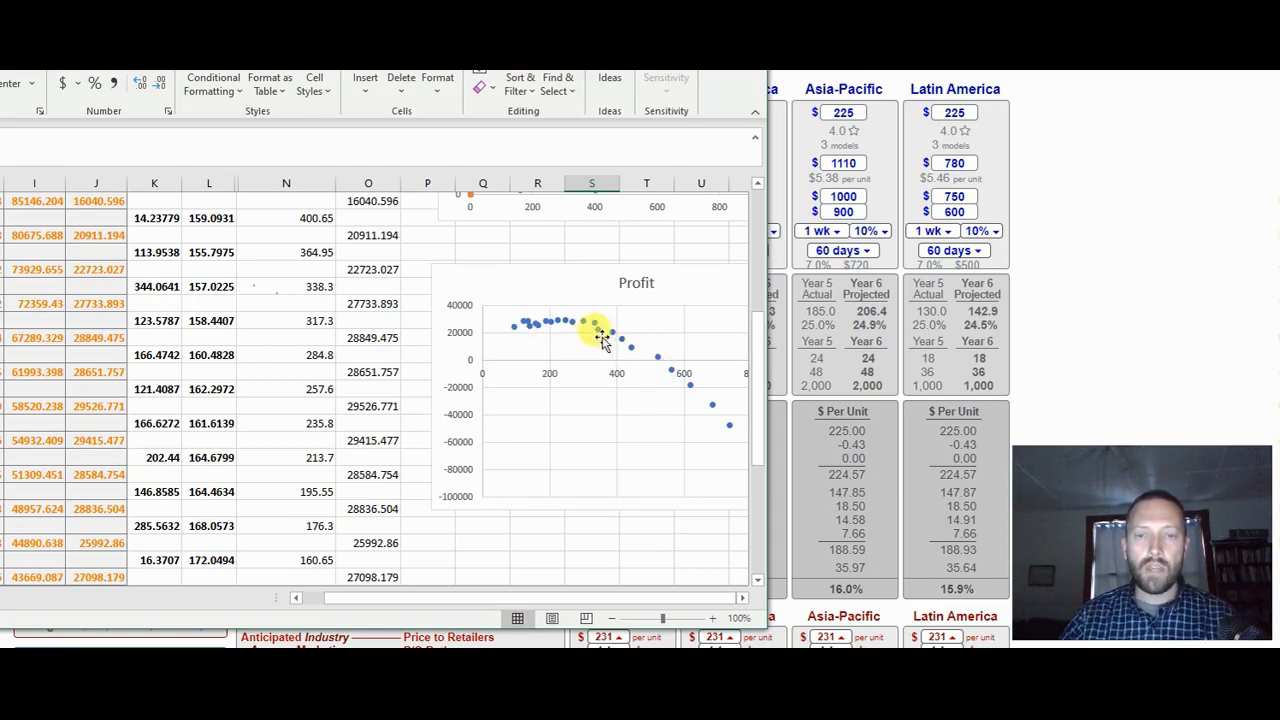
{"action": "left_click_drag", "start_coordinate": [600, 4], "coordinate": [1279, 349]}
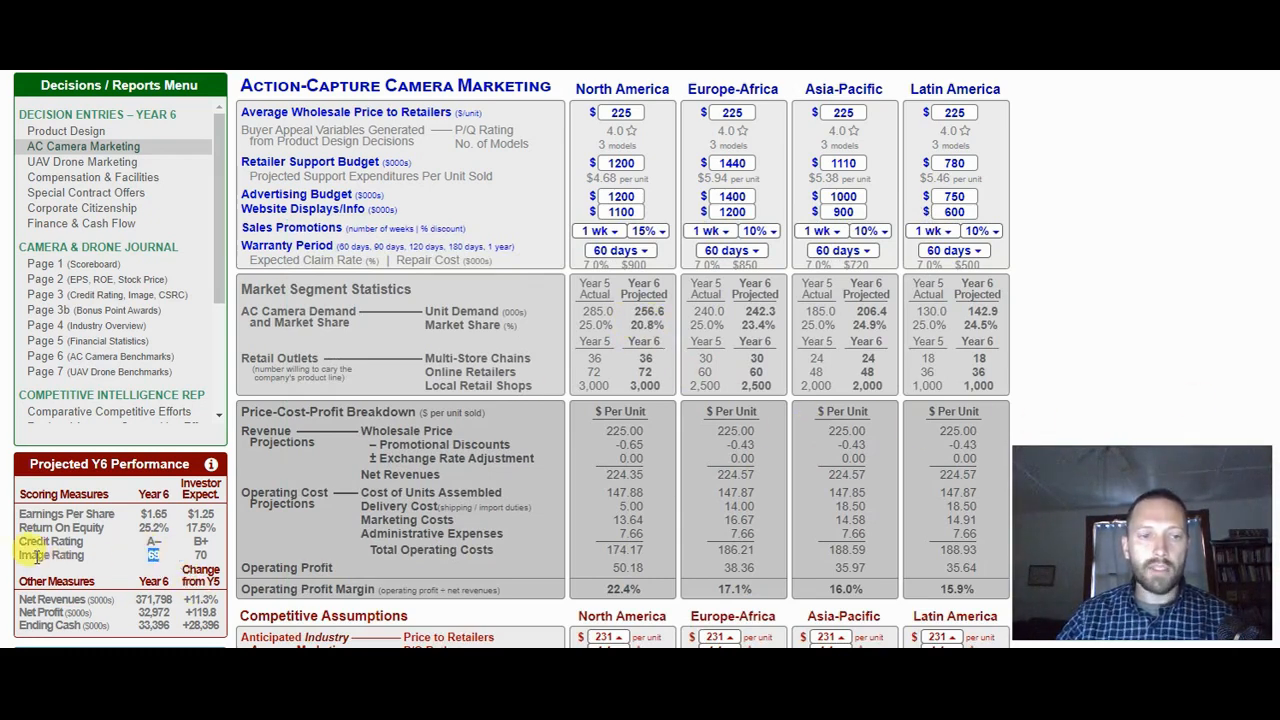
{"action": "left_click_drag", "start_coordinate": [21, 557], "coordinate": [103, 557]}
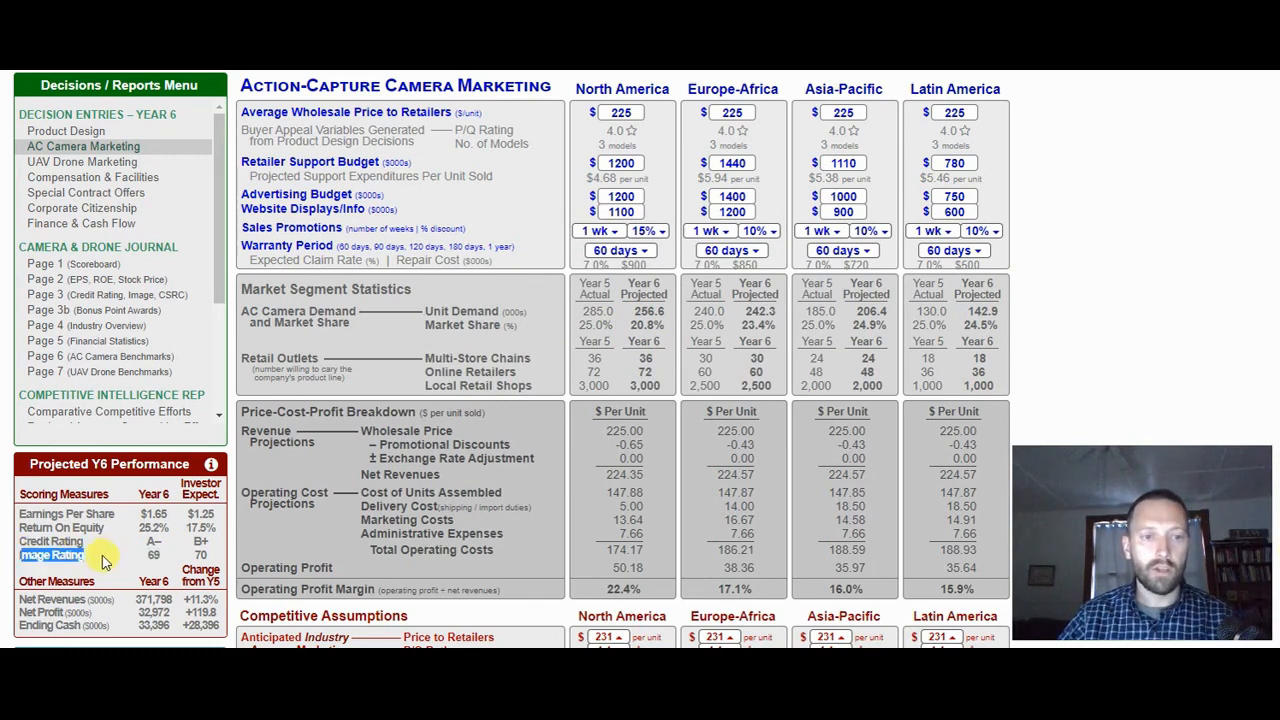
{"action": "left_click", "coordinate": [103, 557]}
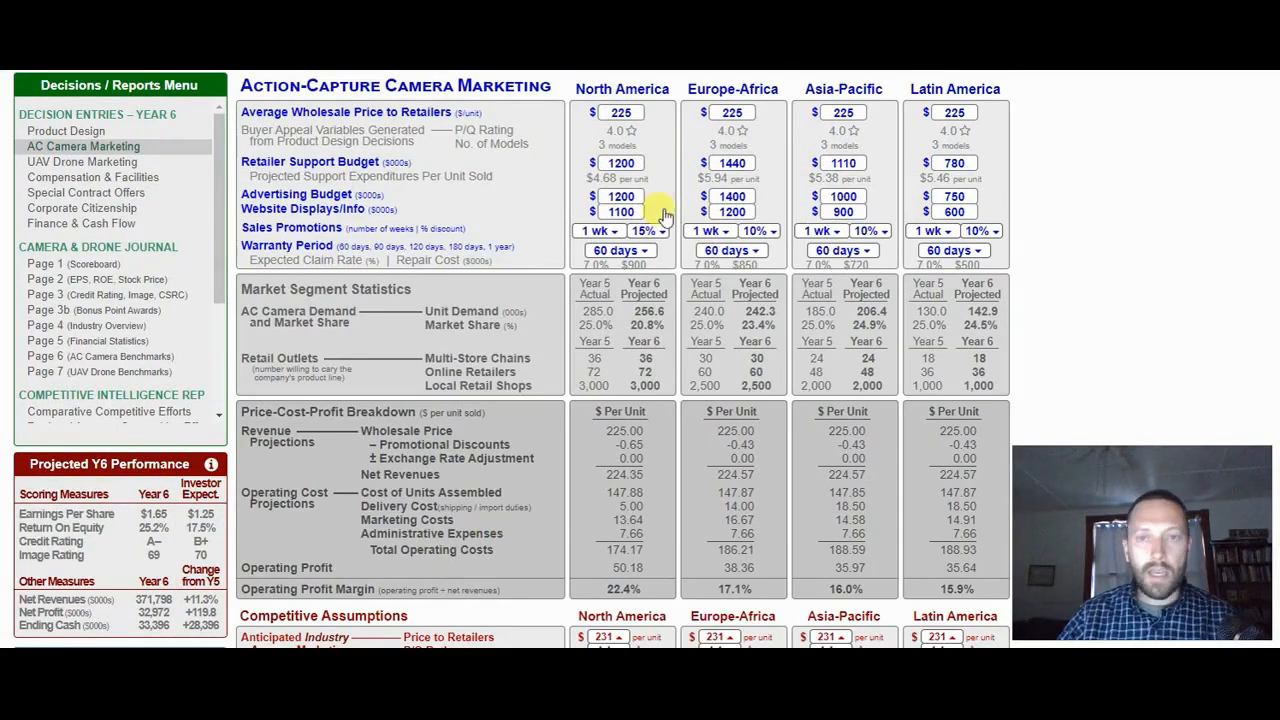
Set North America's average wholesale price to 120 and check the projected earnings per share.
{"action": "left_click", "coordinate": [621, 113]}
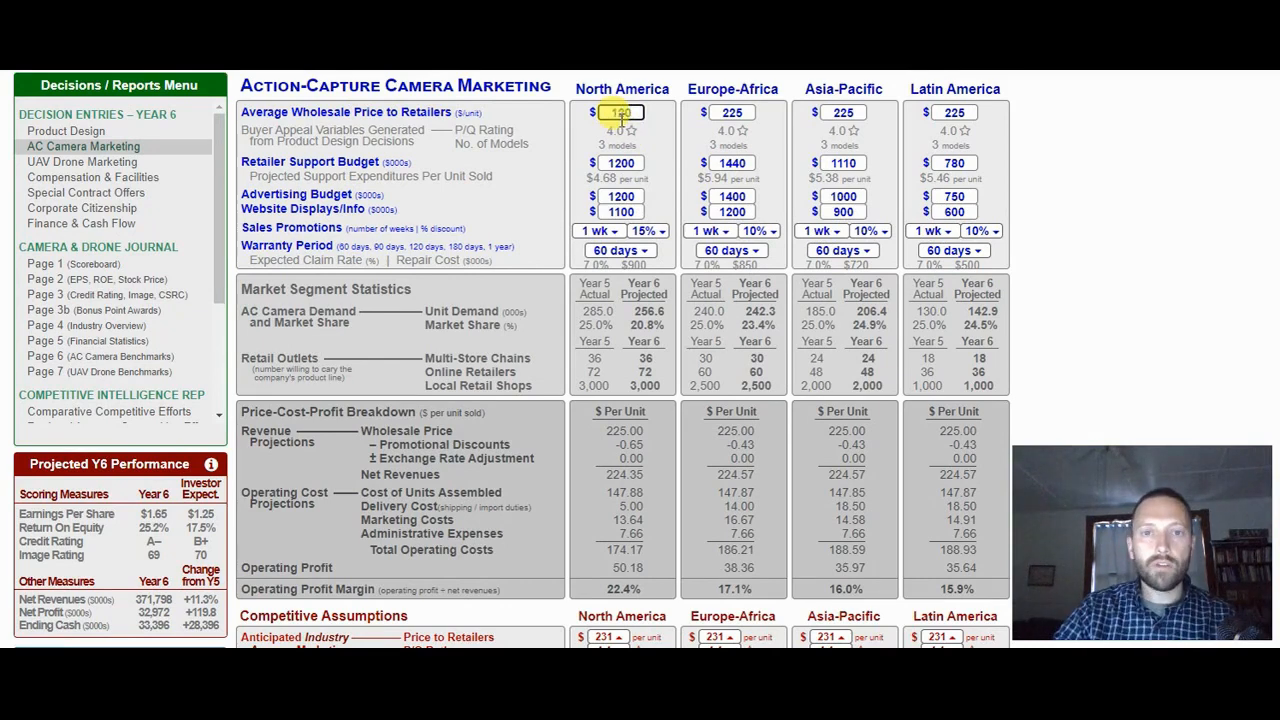
{"action": "key", "text": "Return"}
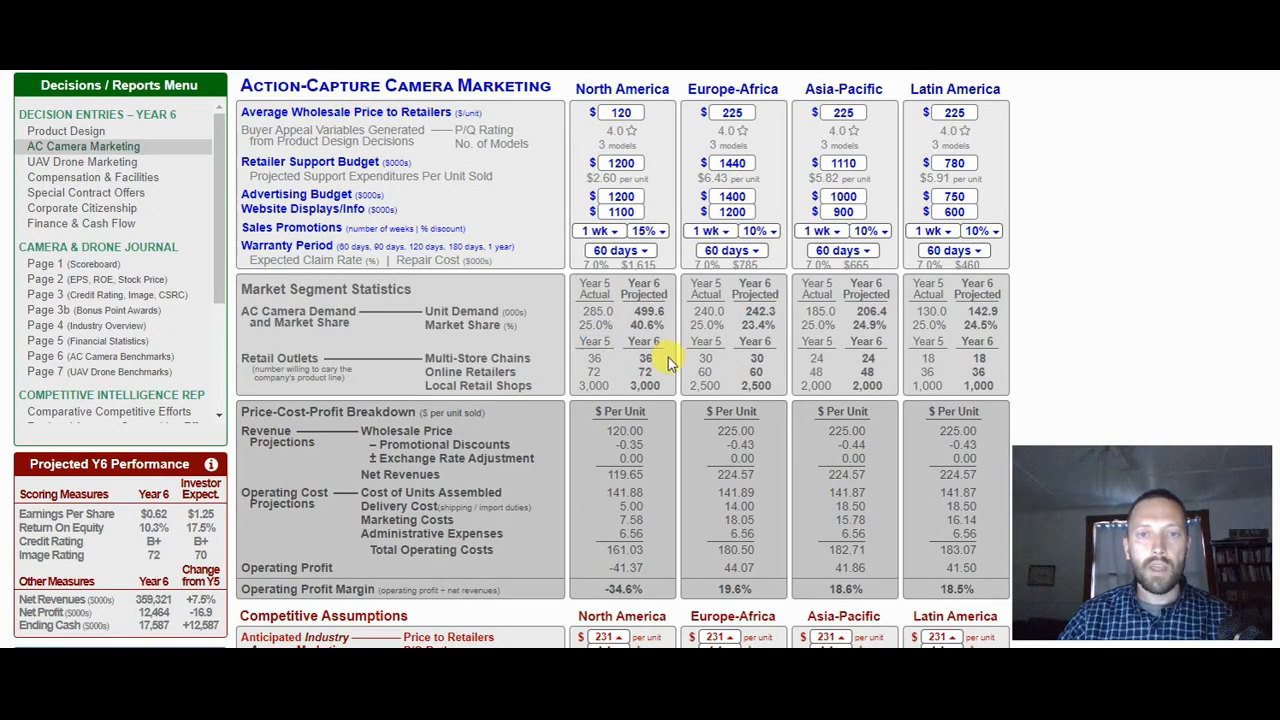
{"action": "left_click_drag", "start_coordinate": [20, 514], "coordinate": [170, 518]}
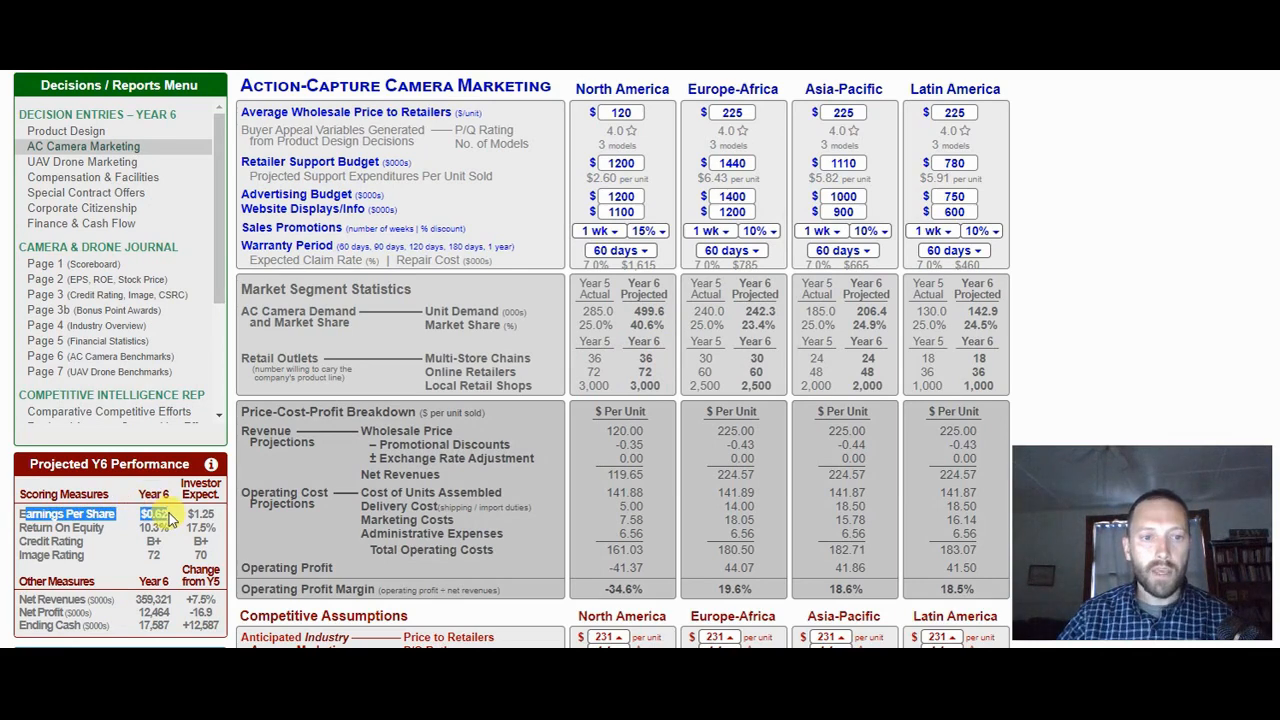
{"action": "left_click", "coordinate": [159, 514]}
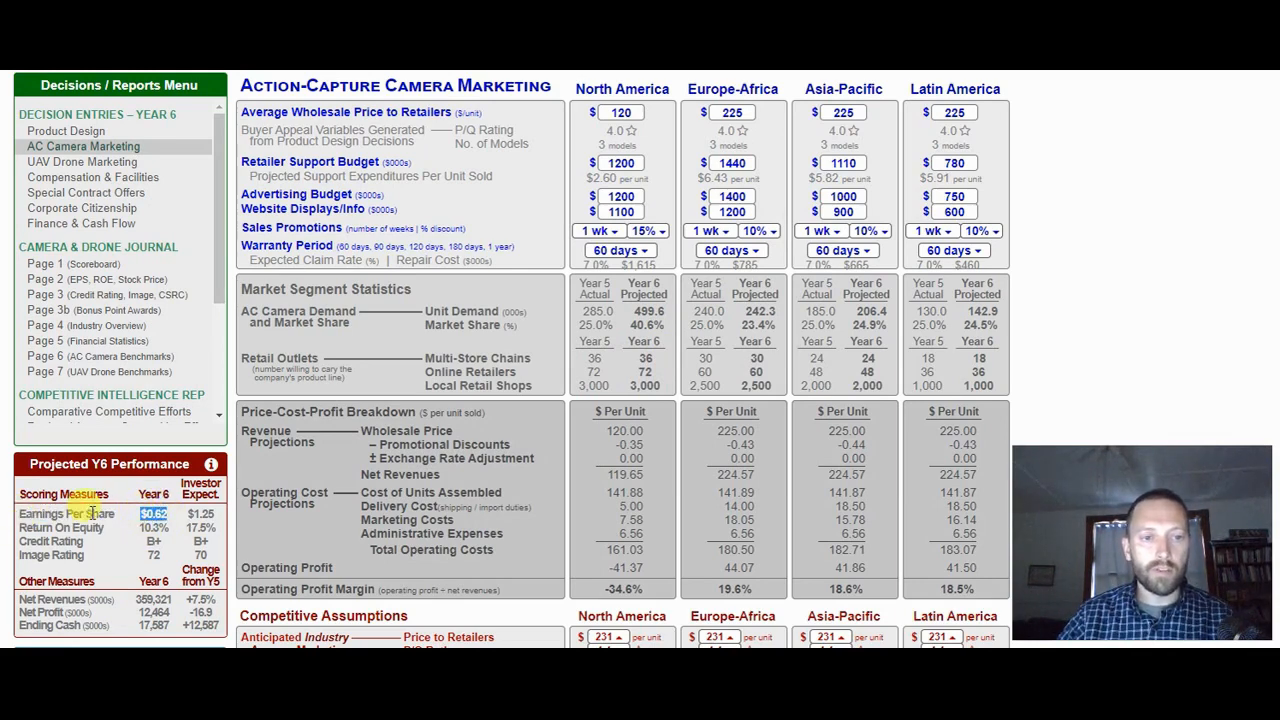
{"action": "left_click_drag", "start_coordinate": [89, 515], "coordinate": [106, 517]}
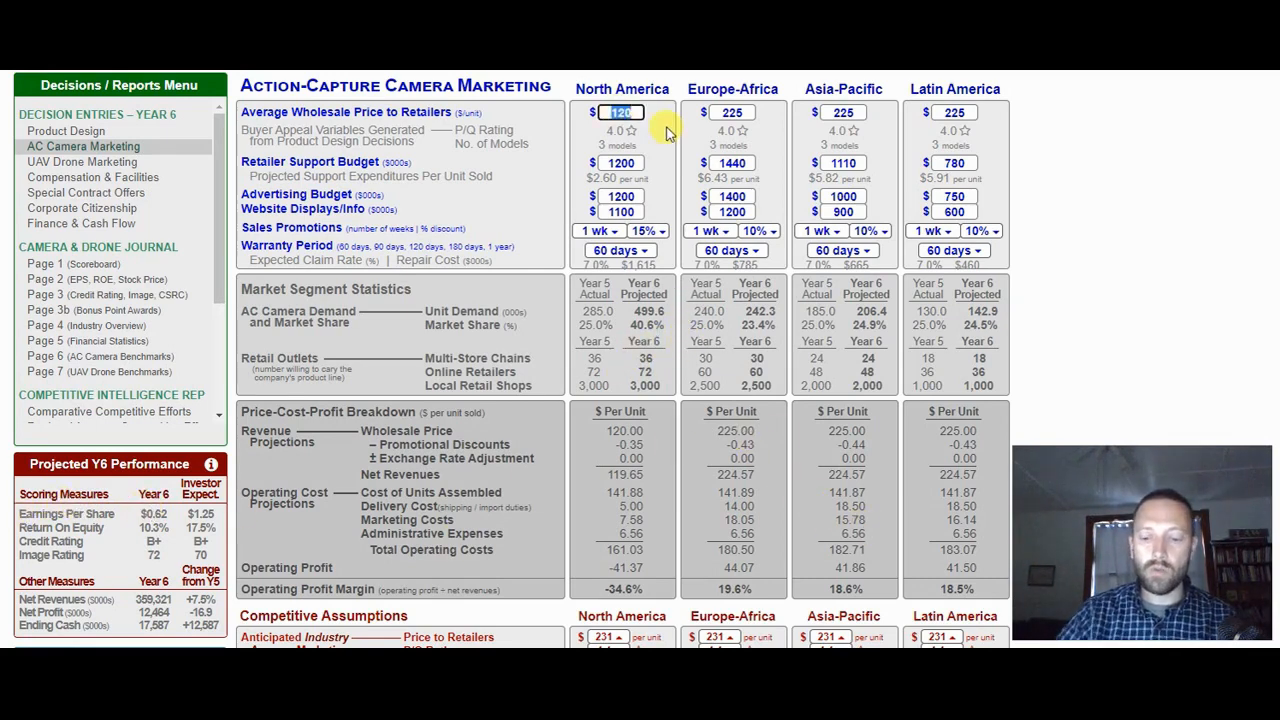
Raise North America's average wholesale price gradually to 384, watching how the projected earnings per share respond along the way.
{"action": "type", "text": "150"}
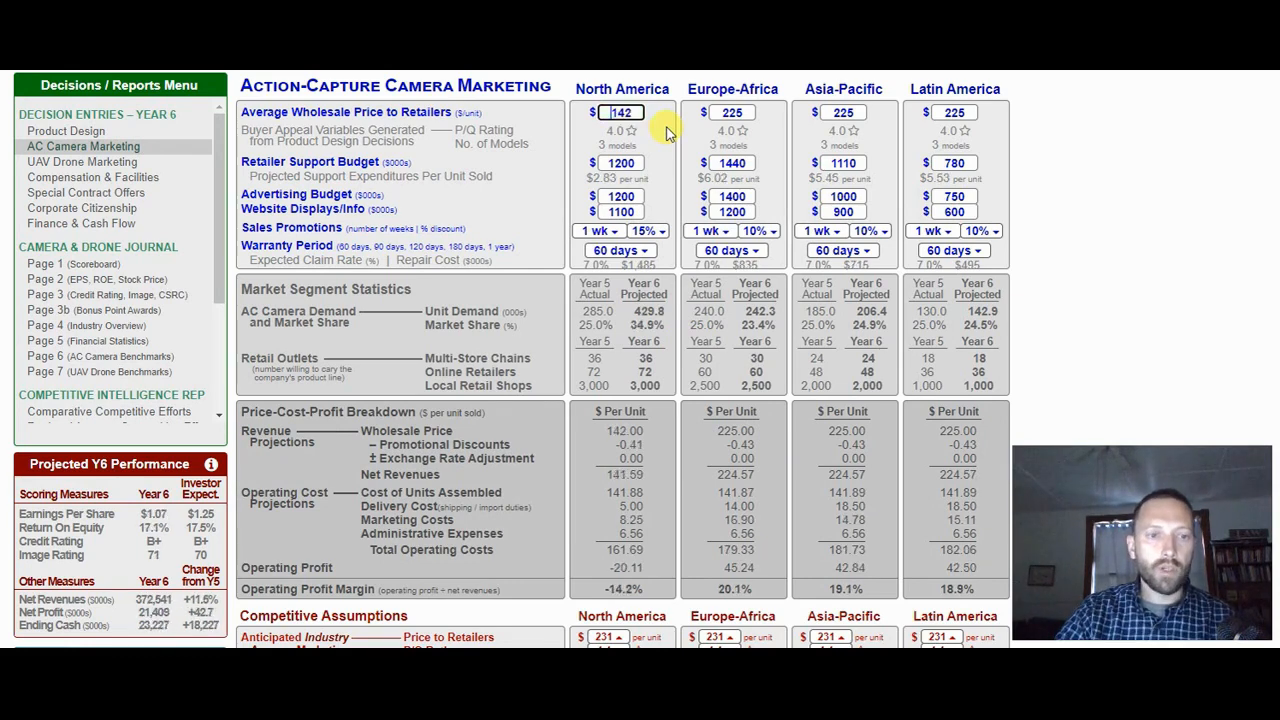
{"action": "key", "text": "Up"}
{"action": "key", "text": "Up"}
{"action": "key", "text": "Up"}
{"action": "key", "text": "Up"}
{"action": "key", "text": "Up"}
{"action": "key", "text": "Up"}
{"action": "key", "text": "Up"}
{"action": "key", "text": "Up"}
{"action": "key", "text": "Up"}
{"action": "key", "text": "Up"}
{"action": "key", "text": "Up"}
{"action": "key", "text": "Up"}
{"action": "key", "text": "Up"}
{"action": "key", "text": "Up"}
{"action": "key", "text": "Up"}
{"action": "key", "text": "Up"}
{"action": "key", "text": "Up"}
{"action": "key", "text": "Up"}
{"action": "key", "text": "Up"}
{"action": "key", "text": "Up"}
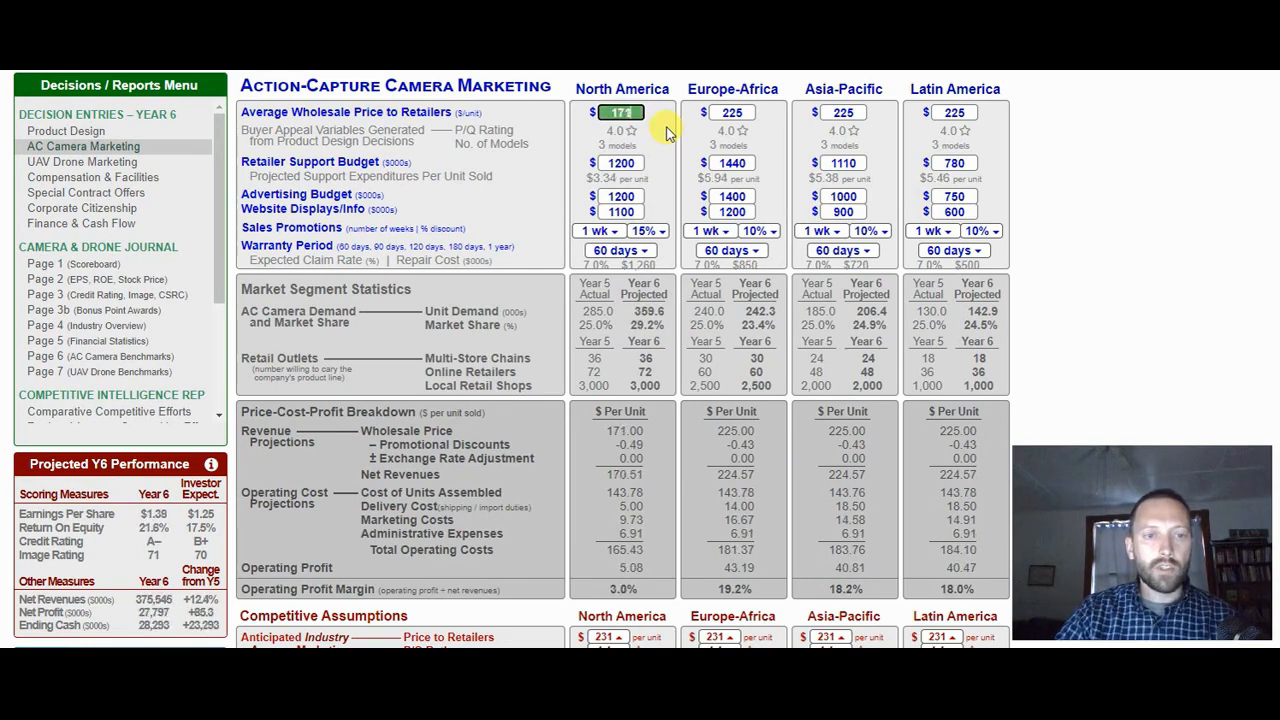
{"action": "key", "text": "Up"}
{"action": "key", "text": "Up"}
{"action": "key", "text": "Up"}
{"action": "key", "text": "Up"}
{"action": "key", "text": "Up"}
{"action": "key", "text": "Up"}
{"action": "key", "text": "Up"}
{"action": "key", "text": "Up"}
{"action": "key", "text": "Up"}
{"action": "key", "text": "Up"}
{"action": "key", "text": "Up"}
{"action": "key", "text": "Up"}
{"action": "key", "text": "Up"}
{"action": "key", "text": "Up"}
{"action": "key", "text": "Up"}
{"action": "key", "text": "Up"}
{"action": "key", "text": "Up"}
{"action": "key", "text": "Up"}
{"action": "key", "text": "Up"}
{"action": "key", "text": "Up"}
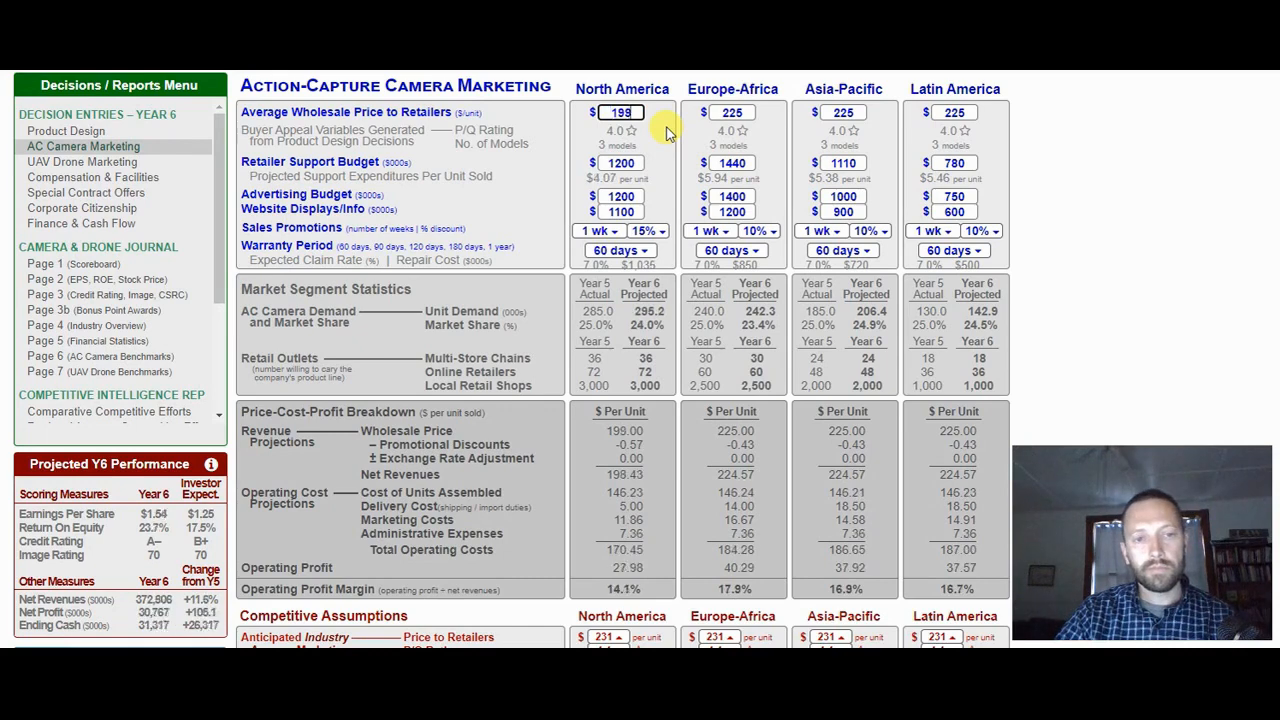
{"action": "key", "text": "Up"}
{"action": "key", "text": "Up"}
{"action": "key", "text": "Up"}
{"action": "key", "text": "Up"}
{"action": "key", "text": "Up"}
{"action": "key", "text": "Up"}
{"action": "key", "text": "Up"}
{"action": "key", "text": "Up"}
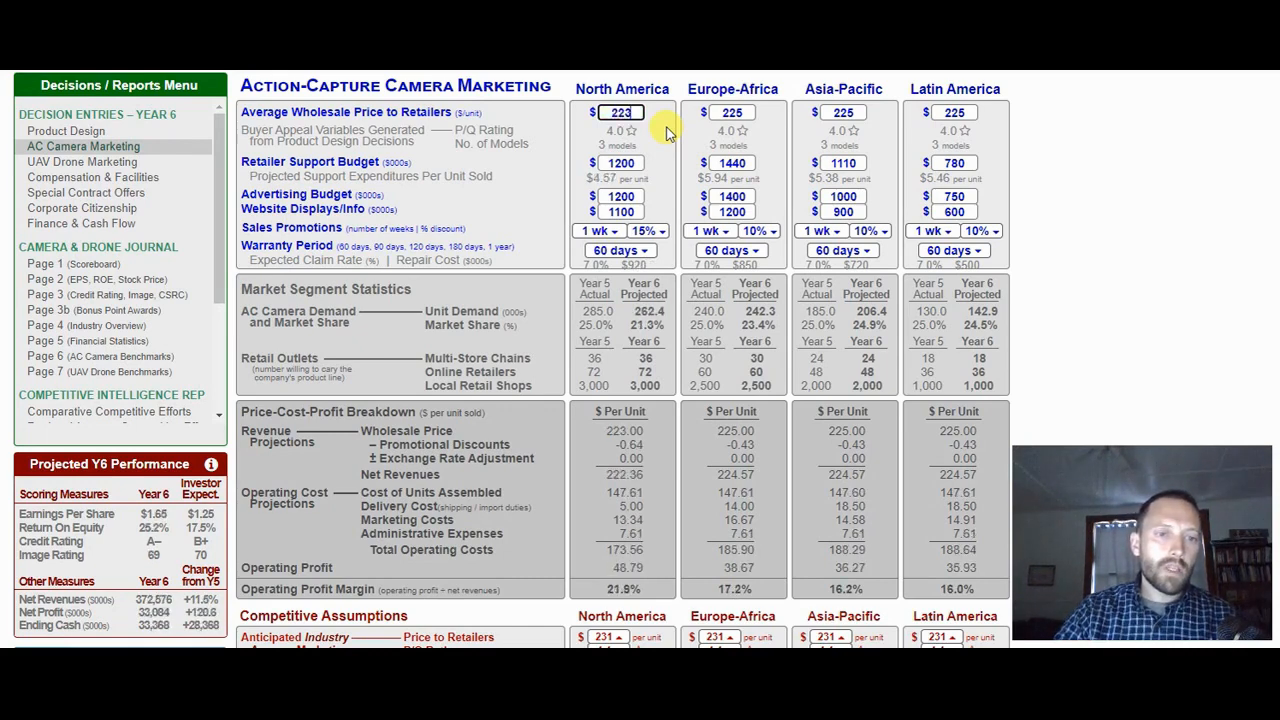
{"action": "key", "text": "Up"}
{"action": "key", "text": "Up"}
{"action": "key", "text": "Up"}
{"action": "key", "text": "Up"}
{"action": "key", "text": "Up"}
{"action": "key", "text": "Up"}
{"action": "key", "text": "Up"}
{"action": "key", "text": "Up"}
{"action": "key", "text": "Up"}
{"action": "key", "text": "Up"}
{"action": "key", "text": "Up"}
{"action": "key", "text": "Up"}
{"action": "key", "text": "Up"}
{"action": "key", "text": "Up"}
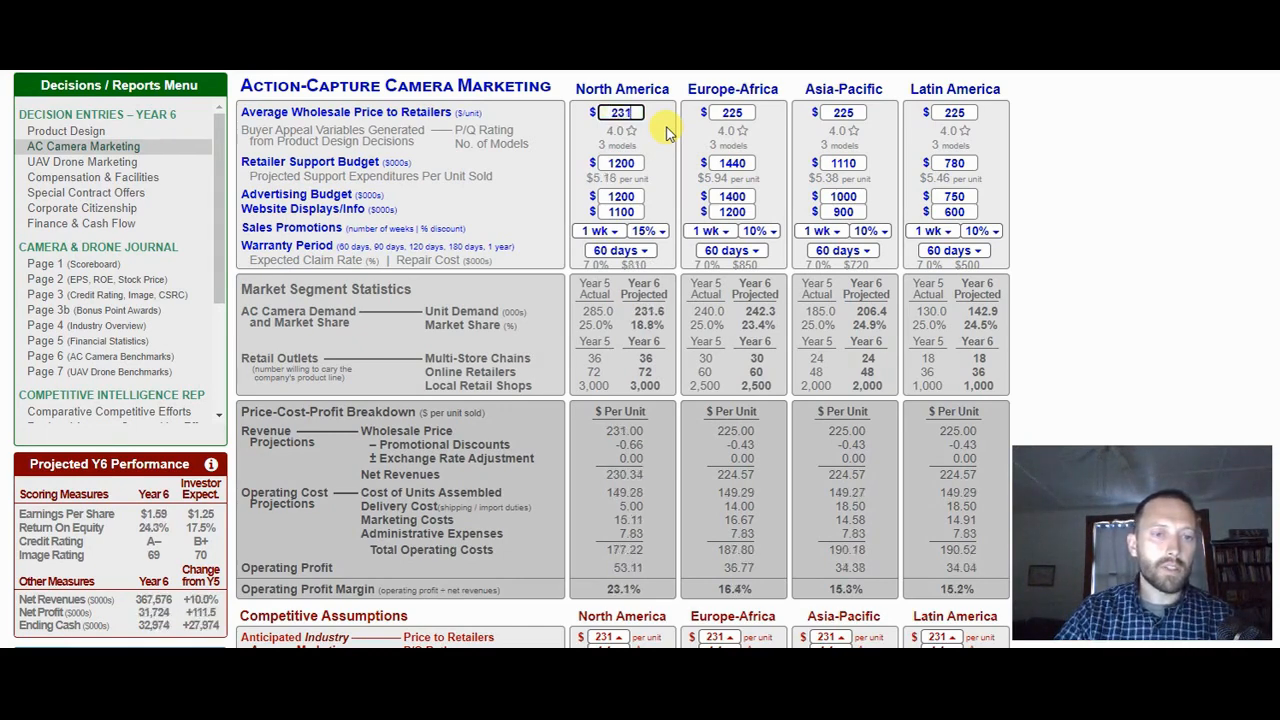
{"action": "key", "text": "Up"}
{"action": "key", "text": "Up"}
{"action": "key", "text": "Up"}
{"action": "key", "text": "Up"}
{"action": "key", "text": "Up"}
{"action": "key", "text": "Up"}
{"action": "key", "text": "Up"}
{"action": "key", "text": "Up"}
{"action": "key", "text": "Up"}
{"action": "key", "text": "Up"}
{"action": "key", "text": "Up"}
{"action": "key", "text": "Up"}
{"action": "key", "text": "Up"}
{"action": "key", "text": "Up"}
{"action": "key", "text": "Up"}
{"action": "key", "text": "Up"}
{"action": "key", "text": "Up"}
{"action": "key", "text": "Up"}
{"action": "key", "text": "Up"}
{"action": "key", "text": "Up"}
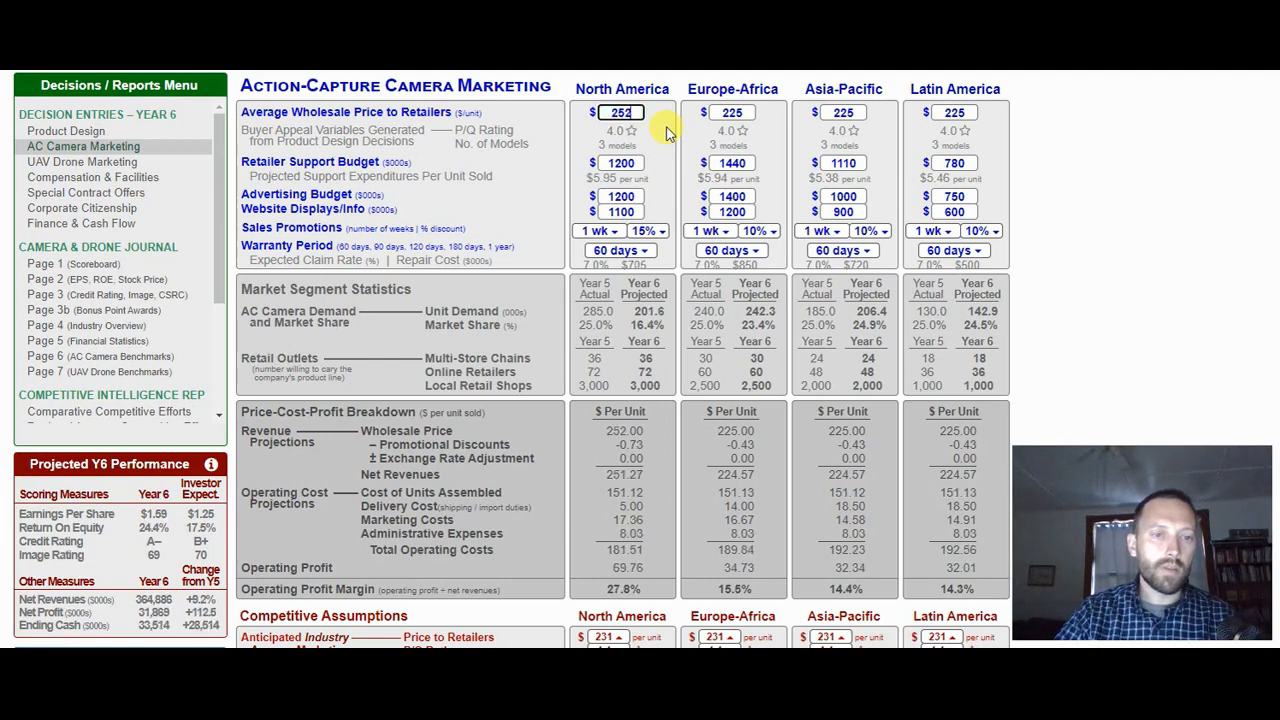
{"action": "key", "text": "Up"}
{"action": "key", "text": "Up"}
{"action": "key", "text": "Up"}
{"action": "key", "text": "Up"}
{"action": "key", "text": "Up"}
{"action": "key", "text": "Up"}
{"action": "key", "text": "Up"}
{"action": "key", "text": "Up"}
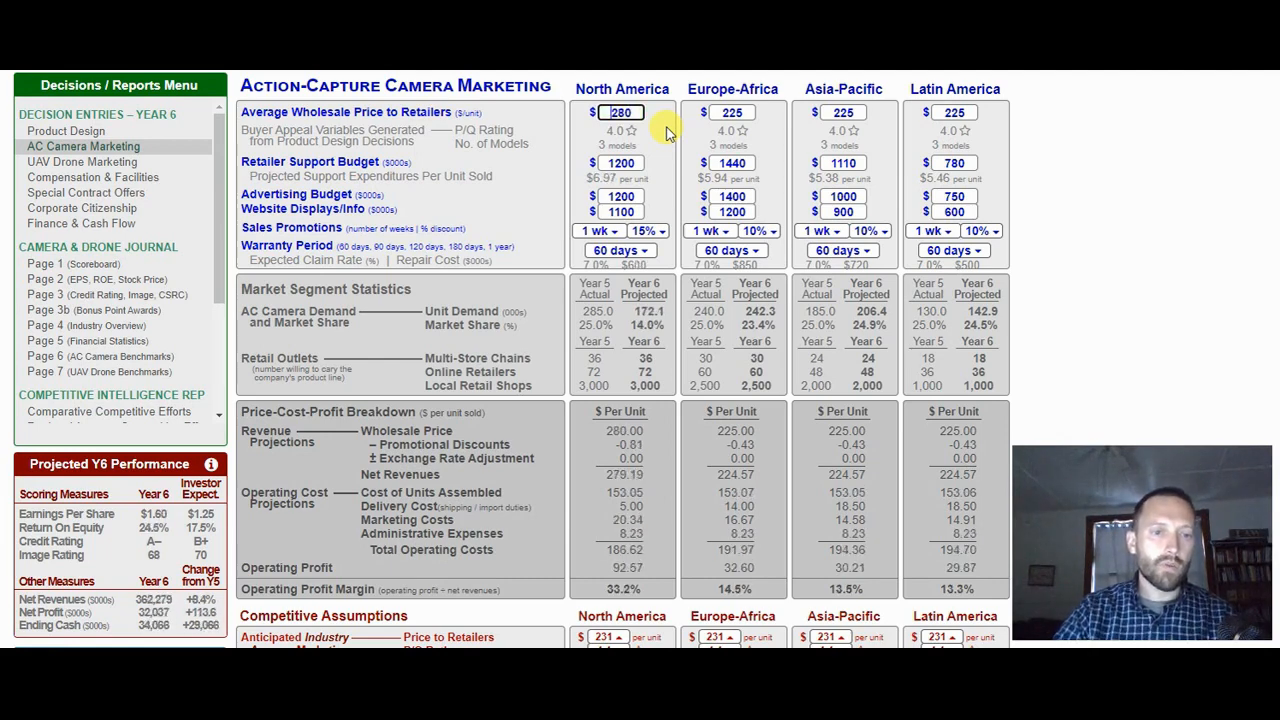
{"action": "key", "text": "Up"}
{"action": "key", "text": "Up"}
{"action": "key", "text": "Up"}
{"action": "key", "text": "Up"}
{"action": "key", "text": "Up"}
{"action": "key", "text": "Up"}
{"action": "key", "text": "Up"}
{"action": "key", "text": "Up"}
{"action": "key", "text": "Up"}
{"action": "key", "text": "Up"}
{"action": "key", "text": "Up"}
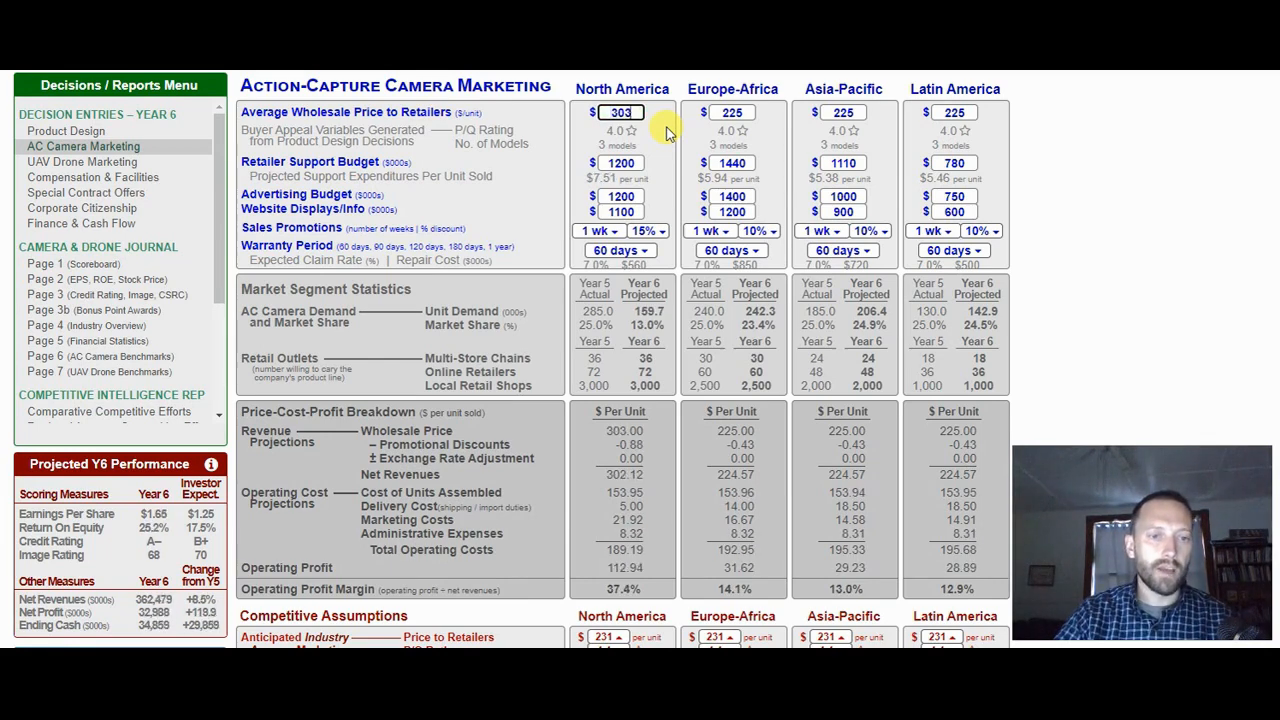
{"action": "key", "text": "Up"}
{"action": "key", "text": "Up"}
{"action": "key", "text": "Up"}
{"action": "key", "text": "Up"}
{"action": "key", "text": "Up"}
{"action": "key", "text": "Up"}
{"action": "key", "text": "Up"}
{"action": "key", "text": "Up"}
{"action": "key", "text": "Up"}
{"action": "key", "text": "Up"}
{"action": "key", "text": "Up"}
{"action": "key", "text": "Up"}
{"action": "key", "text": "Up"}
{"action": "key", "text": "Up"}
{"action": "key", "text": "Up"}
{"action": "key", "text": "Up"}
{"action": "key", "text": "Up"}
{"action": "key", "text": "Up"}
{"action": "key", "text": "Up"}
{"action": "key", "text": "Up"}
{"action": "key", "text": "Up"}
{"action": "key", "text": "Up"}
{"action": "key", "text": "Up"}
{"action": "key", "text": "Up"}
{"action": "key", "text": "Up"}
{"action": "key", "text": "Up"}
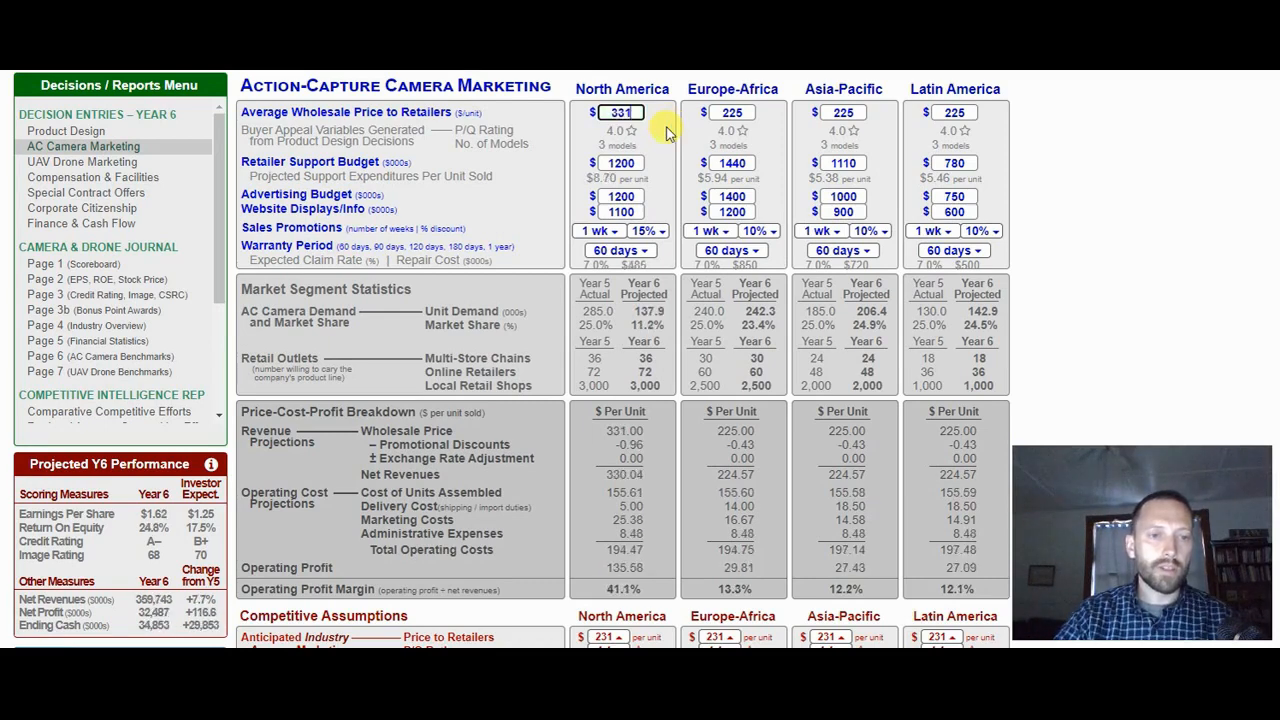
{"action": "key", "text": "Up"}
{"action": "key", "text": "Up"}
{"action": "key", "text": "Up"}
{"action": "key", "text": "Up"}
{"action": "key", "text": "Up"}
{"action": "key", "text": "Up"}
{"action": "key", "text": "Up"}
{"action": "key", "text": "Up"}
{"action": "key", "text": "Up"}
{"action": "key", "text": "Up"}
{"action": "key", "text": "Up"}
{"action": "key", "text": "Up"}
{"action": "key", "text": "Up"}
{"action": "key", "text": "Up"}
{"action": "key", "text": "Up"}
{"action": "key", "text": "Up"}
{"action": "key", "text": "Up"}
{"action": "key", "text": "Up"}
{"action": "key", "text": "Up"}
{"action": "key", "text": "Up"}
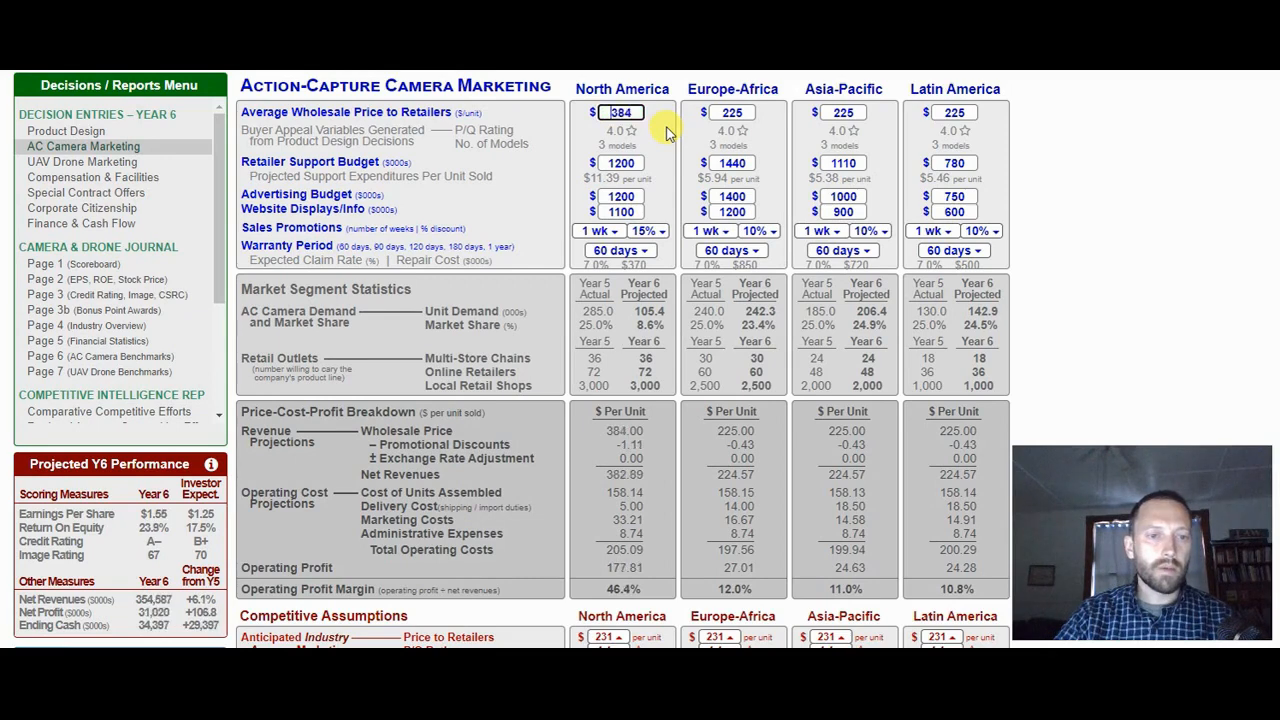
Vary North America's average wholesale price around 384, then bring it down to 370 while comparing the projected earnings per share.
{"action": "key", "text": "Up"}
{"action": "key", "text": "Up"}
{"action": "key", "text": "Up"}
{"action": "key", "text": "Up"}
{"action": "key", "text": "Up"}
{"action": "key", "text": "Up"}
{"action": "key", "text": "Up"}
{"action": "key", "text": "Up"}
{"action": "key", "text": "Up"}
{"action": "key", "text": "Up"}
{"action": "key", "text": "Up"}
{"action": "key", "text": "Up"}
{"action": "key", "text": "Up"}
{"action": "key", "text": "Down"}
{"action": "key", "text": "Down"}
{"action": "key", "text": "Down"}
{"action": "key", "text": "Down"}
{"action": "key", "text": "Down"}
{"action": "key", "text": "Down"}
{"action": "key", "text": "Down"}
{"action": "key", "text": "Down"}
{"action": "key", "text": "Down"}
{"action": "key", "text": "Down"}
{"action": "key", "text": "Down"}
{"action": "key", "text": "Down"}
{"action": "key", "text": "Down"}
{"action": "key", "text": "Down"}
{"action": "key", "text": "Down"}
{"action": "key", "text": "Down"}
{"action": "key", "text": "Down"}
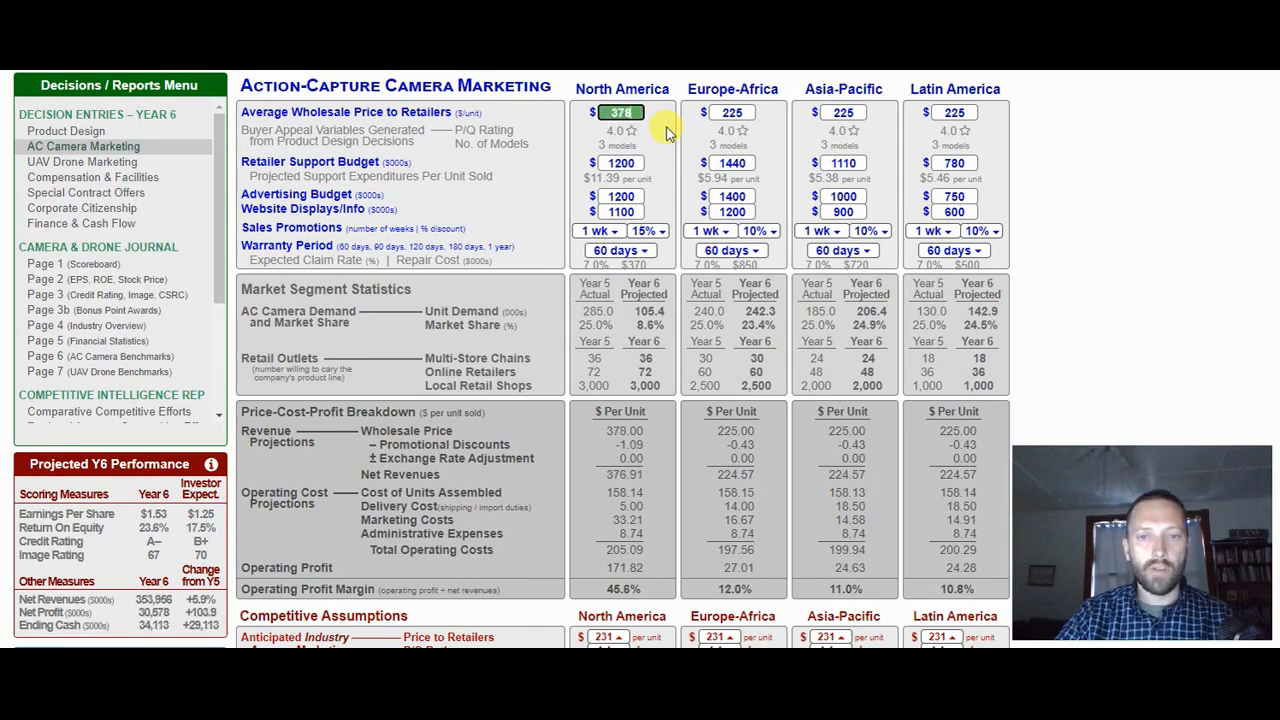
{"action": "key", "text": "Down"}
{"action": "key", "text": "Down"}
{"action": "key", "text": "Down"}
{"action": "key", "text": "Down"}
{"action": "key", "text": "Down"}
{"action": "key", "text": "Down"}
{"action": "key", "text": "Down"}
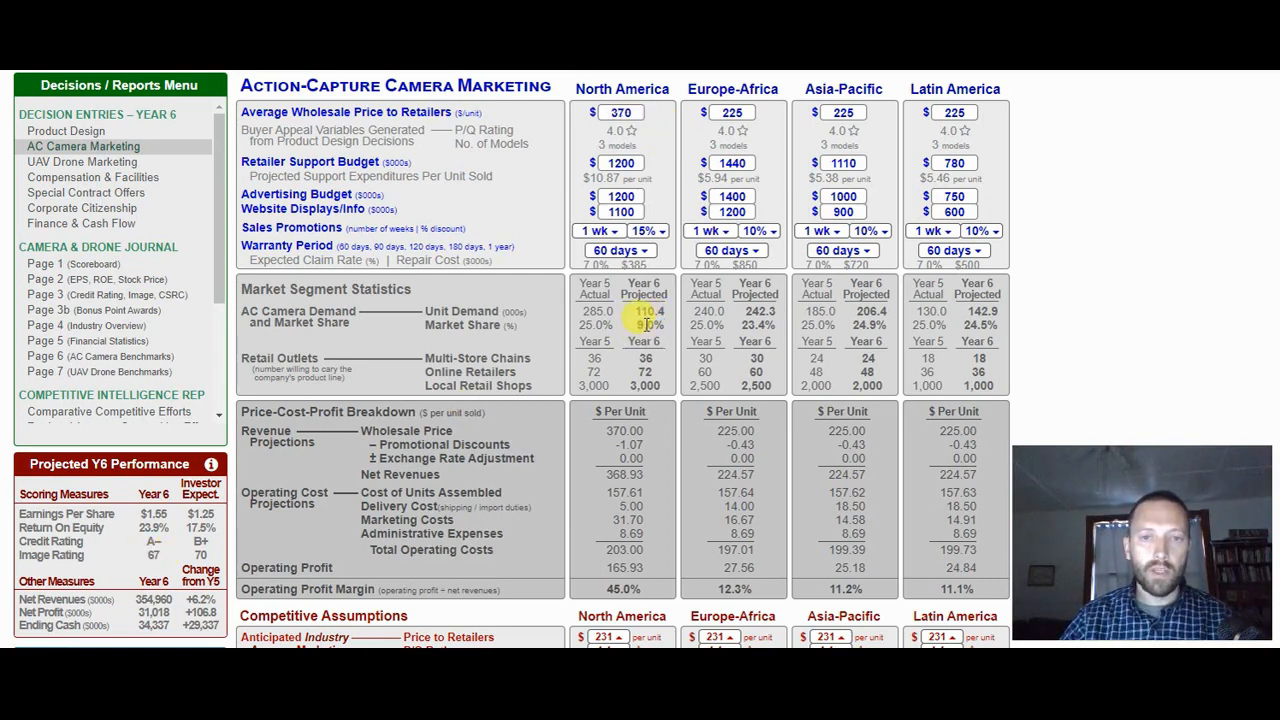
Lower North America's average wholesale price gradually to 234, watching how the projected earnings per share respond.
{"action": "left_click", "coordinate": [636, 113]}
{"action": "type", "text": "362"}
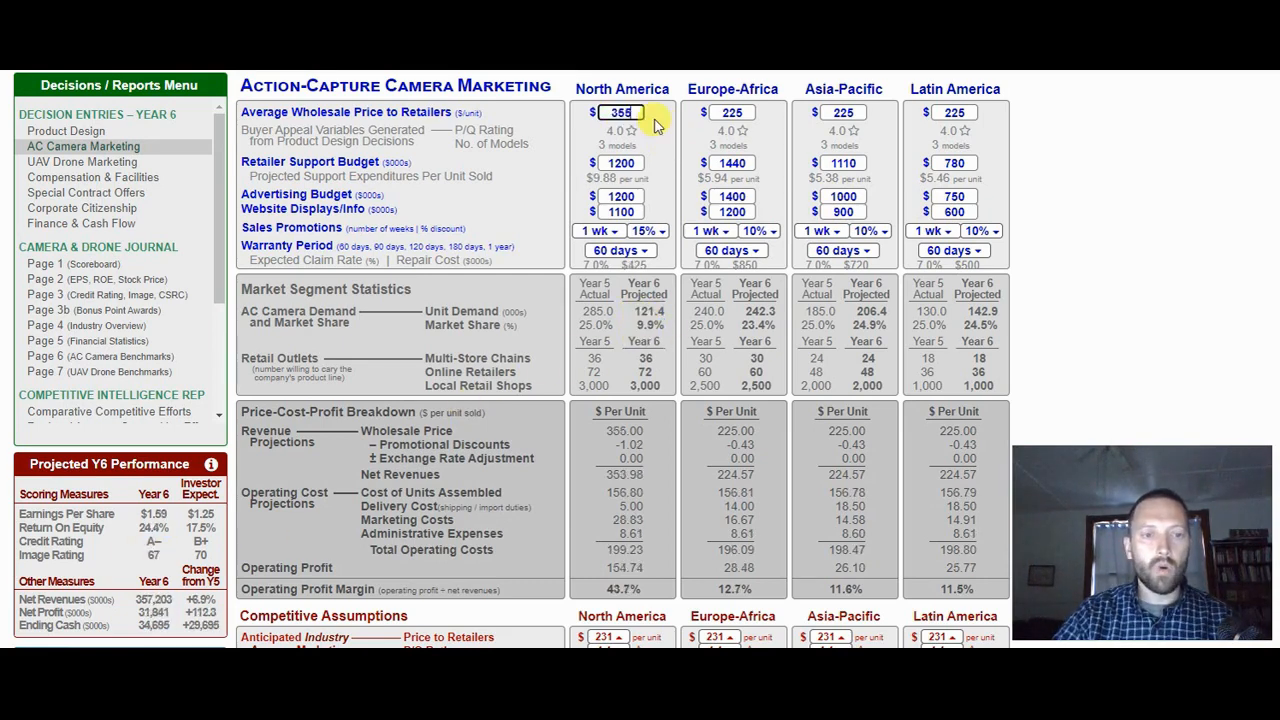
{"action": "key", "text": "Down"}
{"action": "key", "text": "Down"}
{"action": "key", "text": "Down"}
{"action": "key", "text": "Down"}
{"action": "key", "text": "Down"}
{"action": "key", "text": "Down"}
{"action": "key", "text": "Down"}
{"action": "key", "text": "Down"}
{"action": "key", "text": "Down"}
{"action": "key", "text": "Down"}
{"action": "key", "text": "Down"}
{"action": "key", "text": "Down"}
{"action": "key", "text": "Down"}
{"action": "key", "text": "Down"}
{"action": "key", "text": "Down"}
{"action": "key", "text": "Down"}
{"action": "key", "text": "Down"}
{"action": "key", "text": "Down"}
{"action": "key", "text": "Down"}
{"action": "key", "text": "Down"}
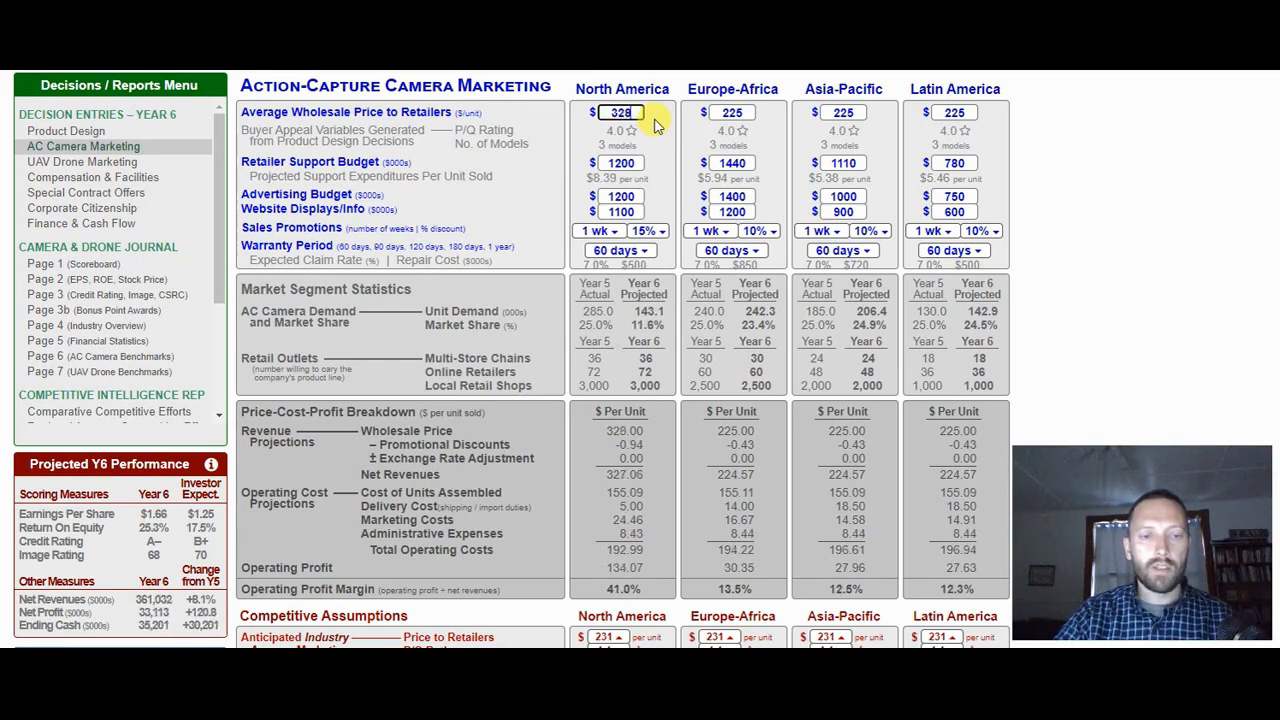
{"action": "key", "text": "Down"}
{"action": "key", "text": "Down"}
{"action": "key", "text": "Down"}
{"action": "key", "text": "Down"}
{"action": "key", "text": "Down"}
{"action": "key", "text": "Down"}
{"action": "key", "text": "Down"}
{"action": "key", "text": "Down"}
{"action": "key", "text": "Down"}
{"action": "key", "text": "Down"}
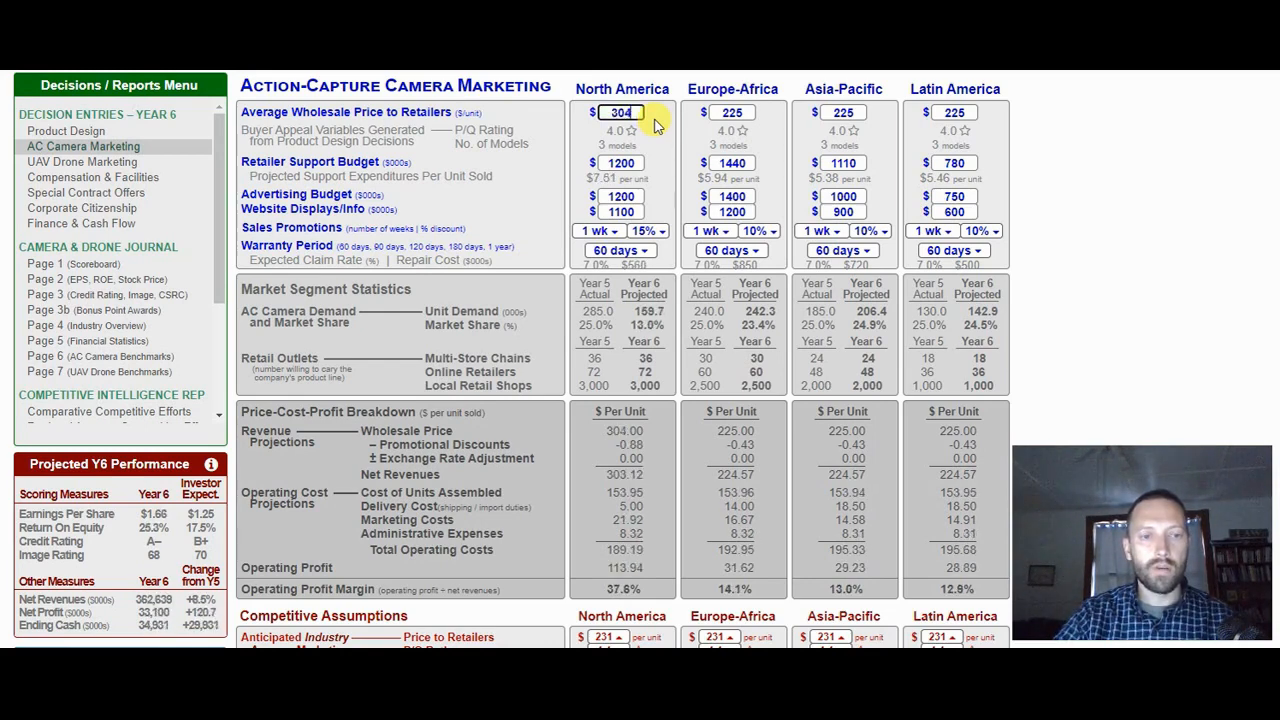
{"action": "key", "text": "Down"}
{"action": "key", "text": "Down"}
{"action": "key", "text": "Down"}
{"action": "key", "text": "Down"}
{"action": "key", "text": "Down"}
{"action": "key", "text": "Down"}
{"action": "key", "text": "Down"}
{"action": "key", "text": "Down"}
{"action": "key", "text": "Down"}
{"action": "key", "text": "Down"}
{"action": "key", "text": "Down"}
{"action": "key", "text": "Down"}
{"action": "key", "text": "Down"}
{"action": "key", "text": "Down"}
{"action": "key", "text": "Down"}
{"action": "key", "text": "Down"}
{"action": "key", "text": "Down"}
{"action": "key", "text": "Down"}
{"action": "key", "text": "Down"}
{"action": "key", "text": "Down"}
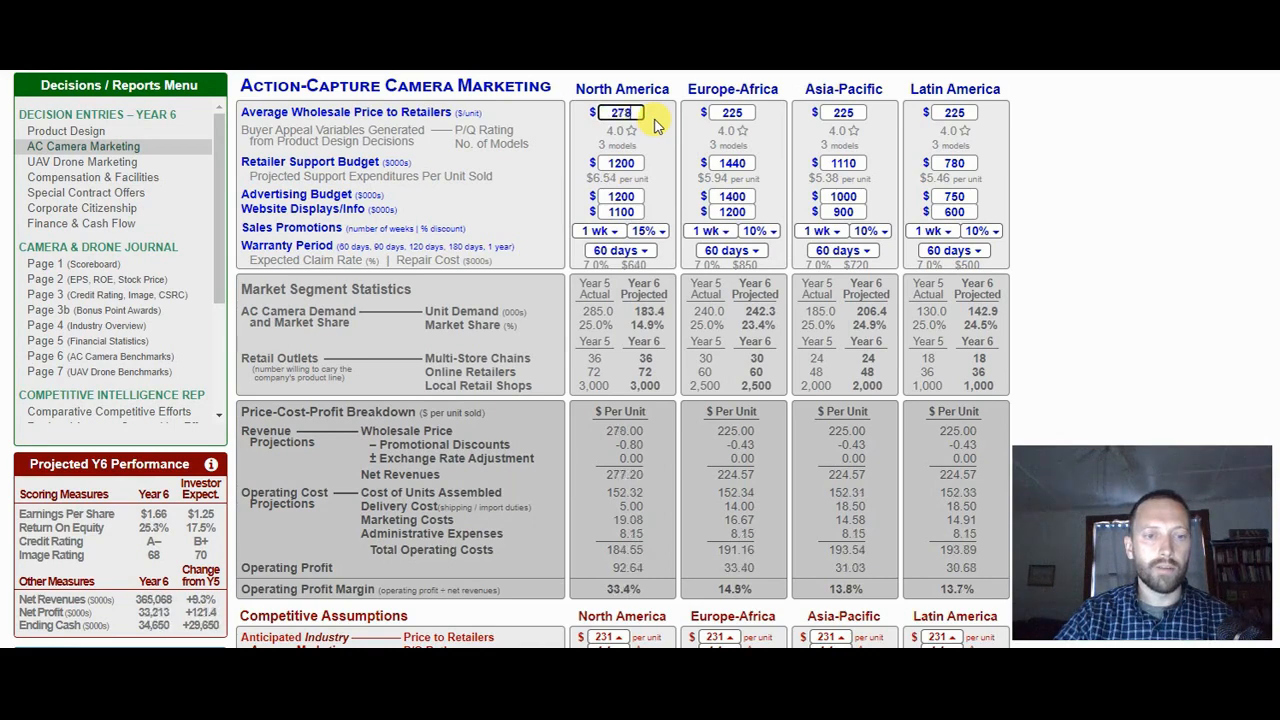
{"action": "key", "text": "Down"}
{"action": "key", "text": "Down"}
{"action": "key", "text": "Down"}
{"action": "key", "text": "Down"}
{"action": "key", "text": "Down"}
{"action": "key", "text": "Down"}
{"action": "key", "text": "Down"}
{"action": "key", "text": "Down"}
{"action": "key", "text": "Down"}
{"action": "key", "text": "Down"}
{"action": "key", "text": "Down"}
{"action": "key", "text": "Down"}
{"action": "key", "text": "Down"}
{"action": "key", "text": "Down"}
{"action": "key", "text": "Down"}
{"action": "key", "text": "Down"}
{"action": "key", "text": "Down"}
{"action": "key", "text": "Down"}
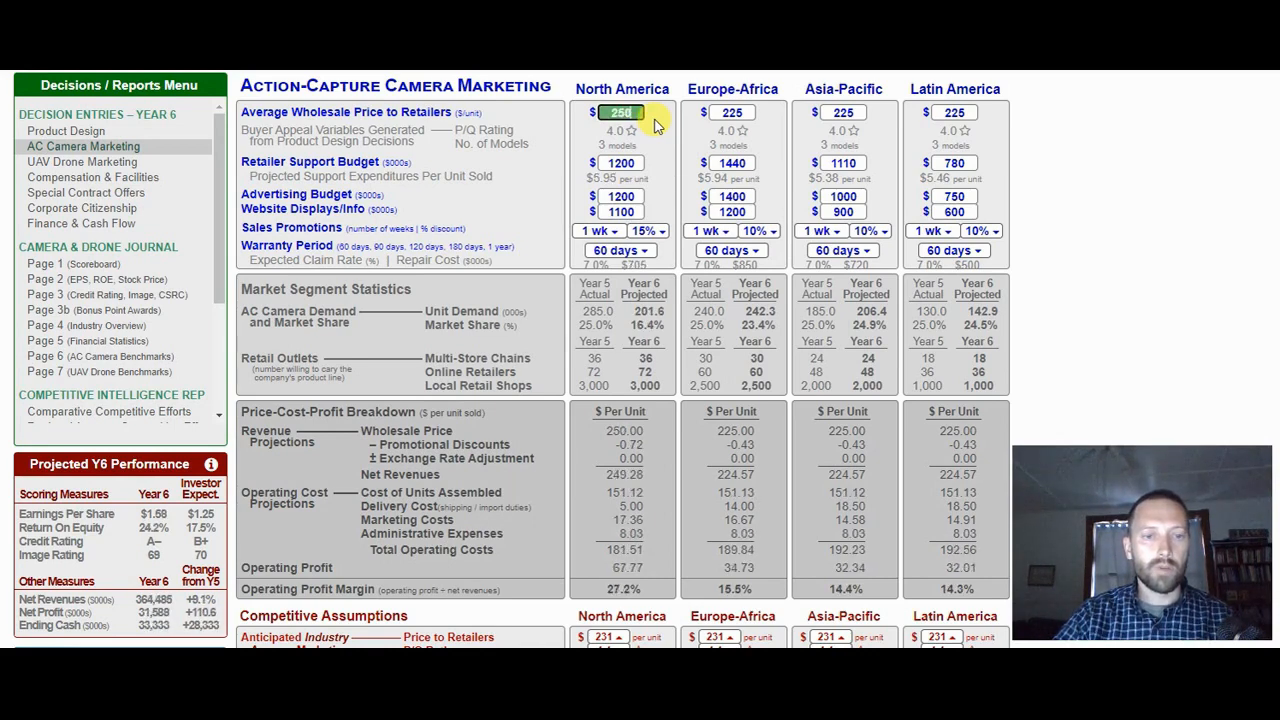
{"action": "key", "text": "Down"}
{"action": "key", "text": "Down"}
{"action": "key", "text": "Down"}
{"action": "key", "text": "Down"}
{"action": "key", "text": "Down"}
{"action": "key", "text": "Down"}
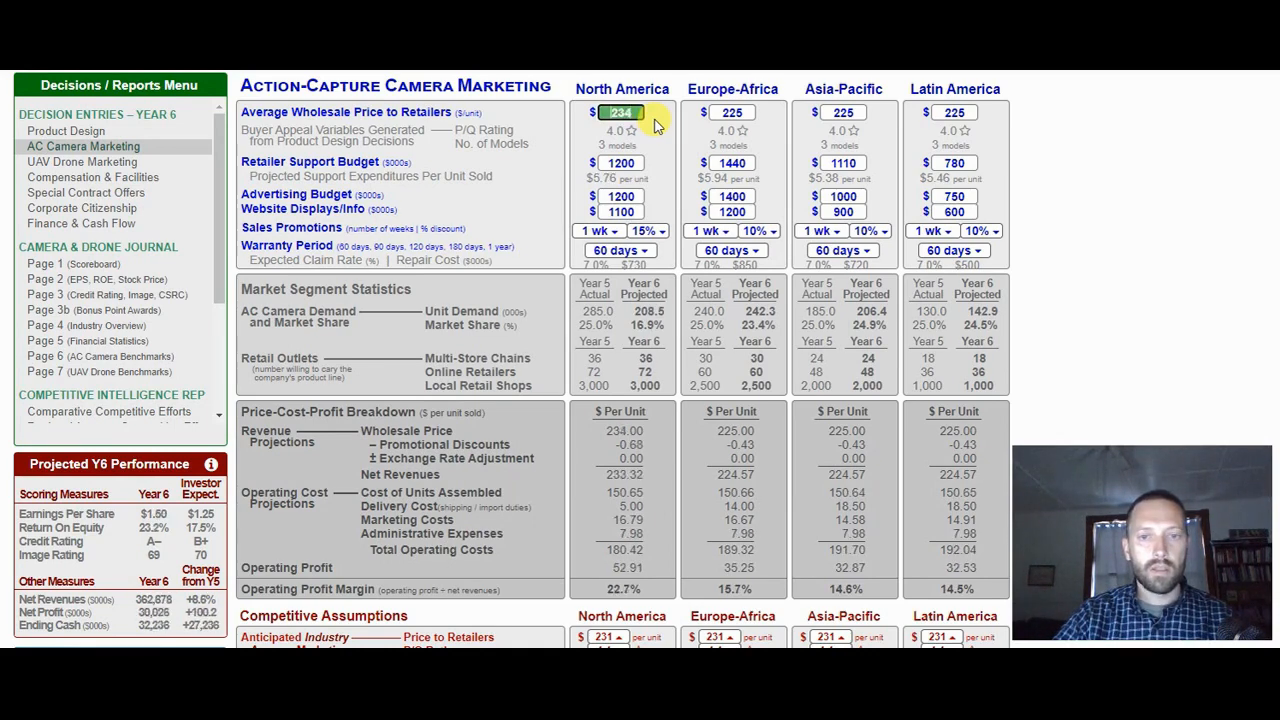
Raise North America's average wholesale price slightly to 236, then reduce it gradually to 196 while tracking projected earnings per share.
{"action": "key", "text": "Up"}
{"action": "key", "text": "Up"}
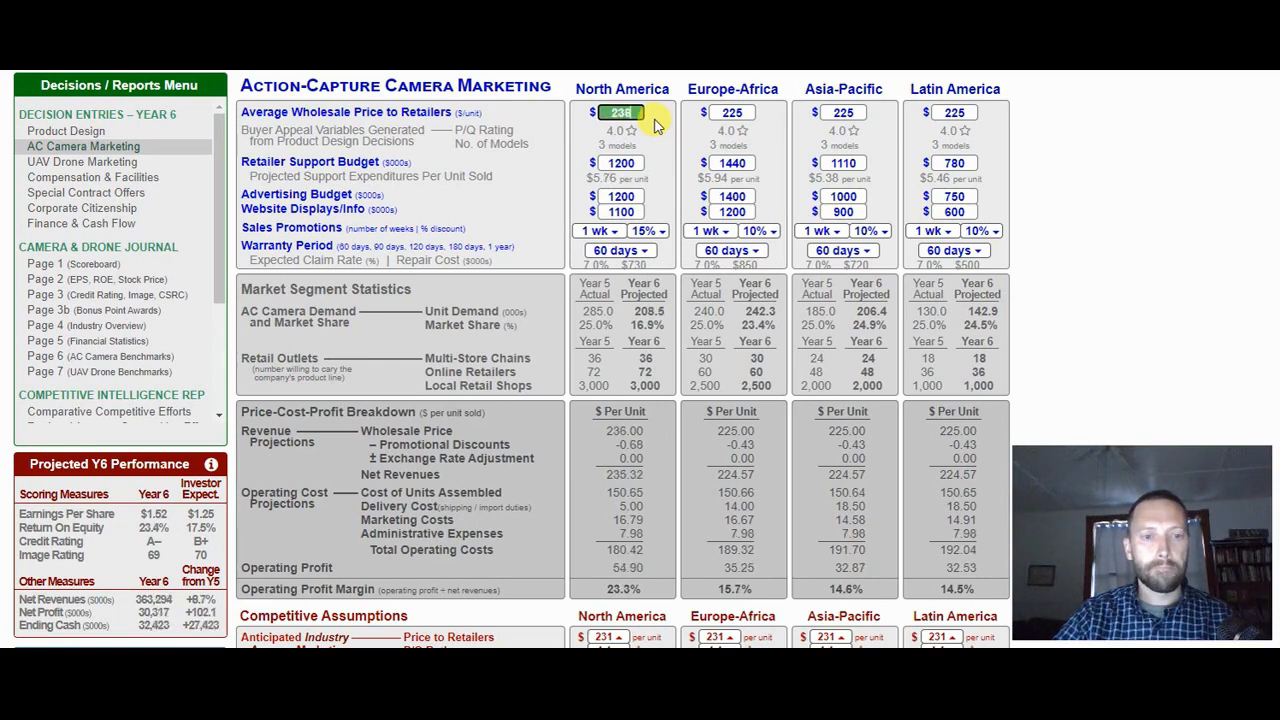
{"action": "key", "text": "Down"}
{"action": "key", "text": "Down"}
{"action": "key", "text": "Down"}
{"action": "key", "text": "Down"}
{"action": "key", "text": "Down"}
{"action": "key", "text": "Down"}
{"action": "key", "text": "Down"}
{"action": "key", "text": "Down"}
{"action": "key", "text": "Down"}
{"action": "key", "text": "Down"}
{"action": "key", "text": "Down"}
{"action": "key", "text": "Down"}
{"action": "key", "text": "Down"}
{"action": "key", "text": "Down"}
{"action": "key", "text": "Down"}
{"action": "key", "text": "Down"}
{"action": "key", "text": "Down"}
{"action": "key", "text": "Down"}
{"action": "key", "text": "Down"}
{"action": "key", "text": "Down"}
{"action": "key", "text": "Down"}
{"action": "key", "text": "Down"}
{"action": "key", "text": "Down"}
{"action": "key", "text": "Down"}
{"action": "key", "text": "Down"}
{"action": "key", "text": "Down"}
{"action": "key", "text": "Down"}
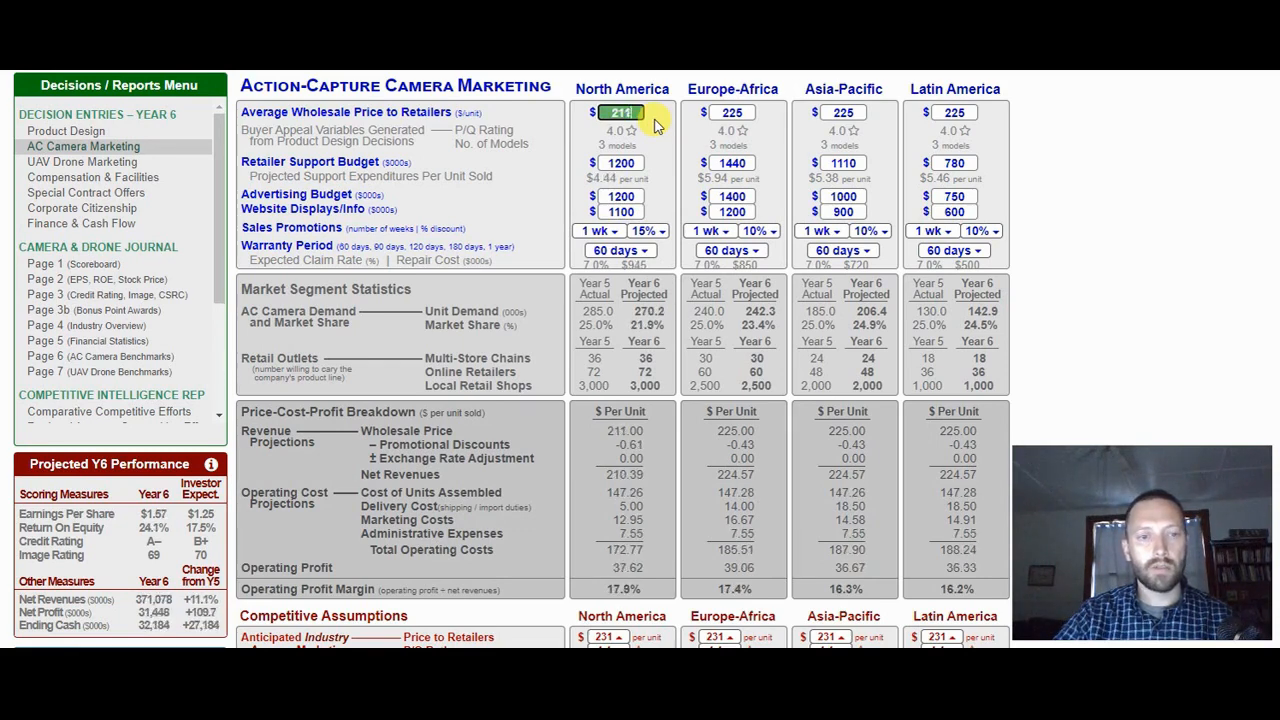
{"action": "key", "text": "Up"}
{"action": "key", "text": "Up"}
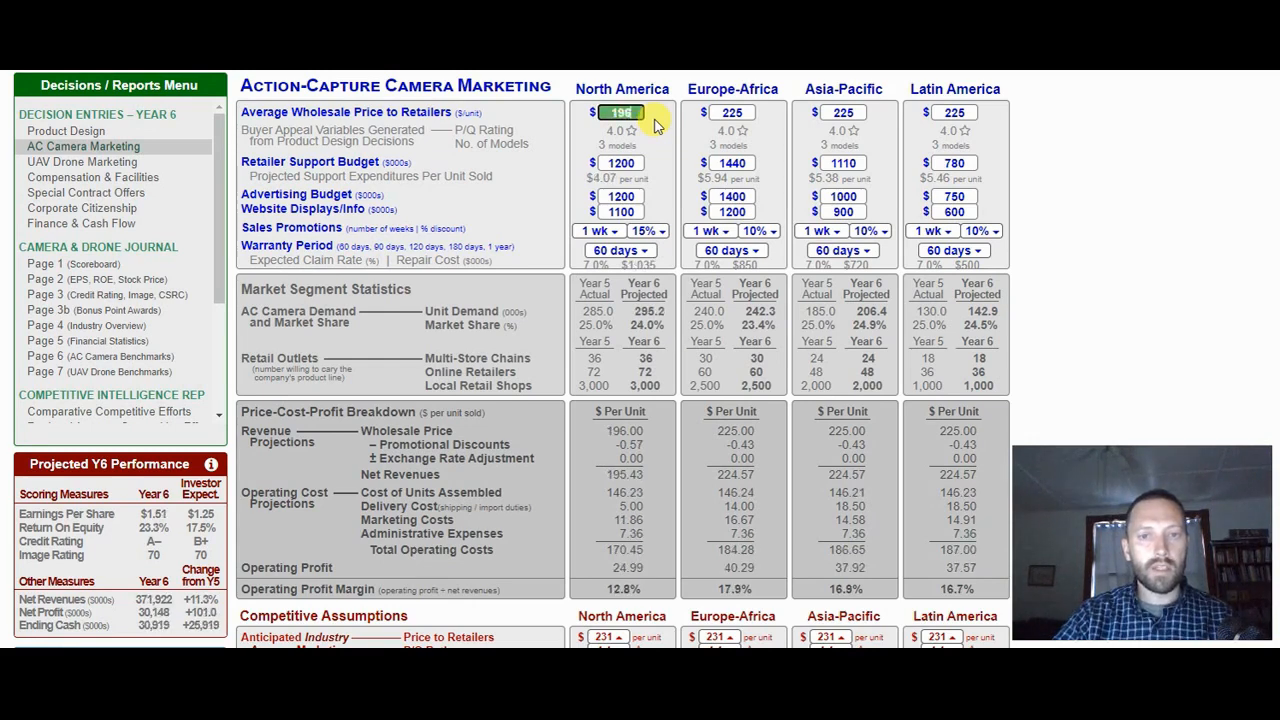
Fine-tune North America's average wholesale price between 196 and 200, settle on 199, and check the projected unit demand.
{"action": "key", "text": "Up"}
{"action": "key", "text": "Up"}
{"action": "key", "text": "Up"}
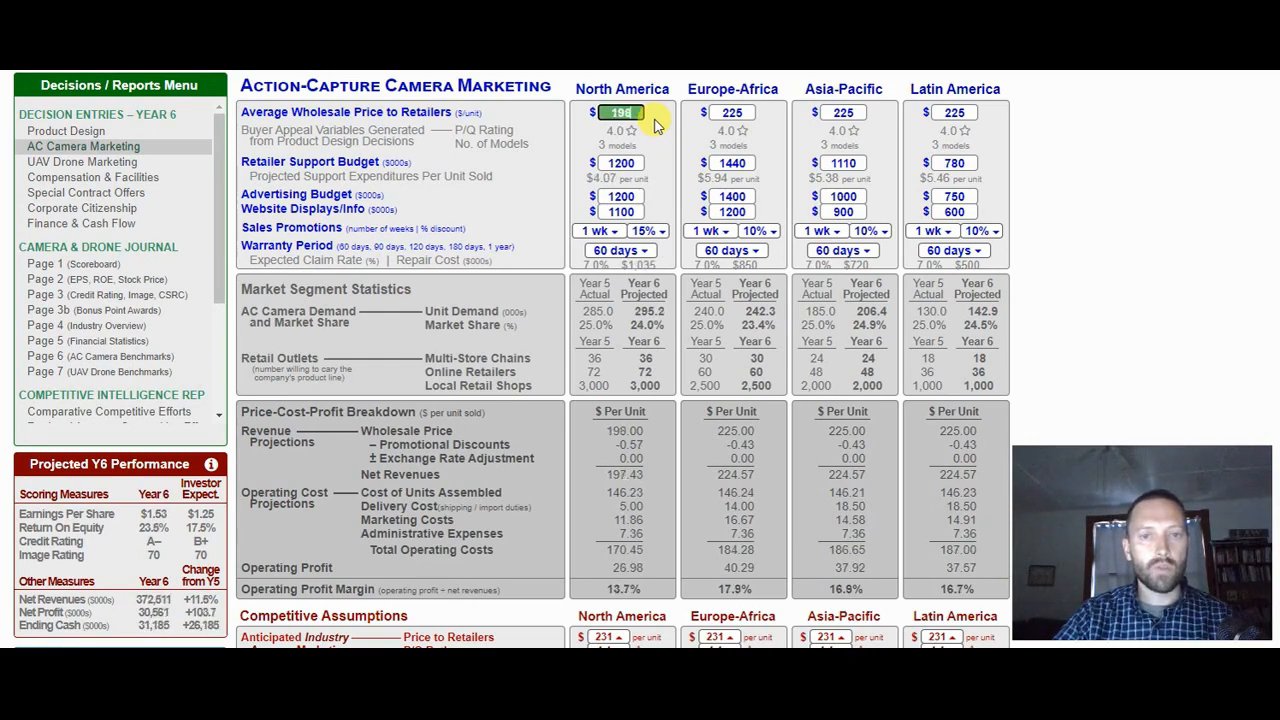
{"action": "key", "text": "Down"}
{"action": "key", "text": "Down"}
{"action": "key", "text": "Down"}
{"action": "key", "text": "Up"}
{"action": "key", "text": "Up"}
{"action": "key", "text": "Up"}
{"action": "key", "text": "Up"}
{"action": "key", "text": "Up"}
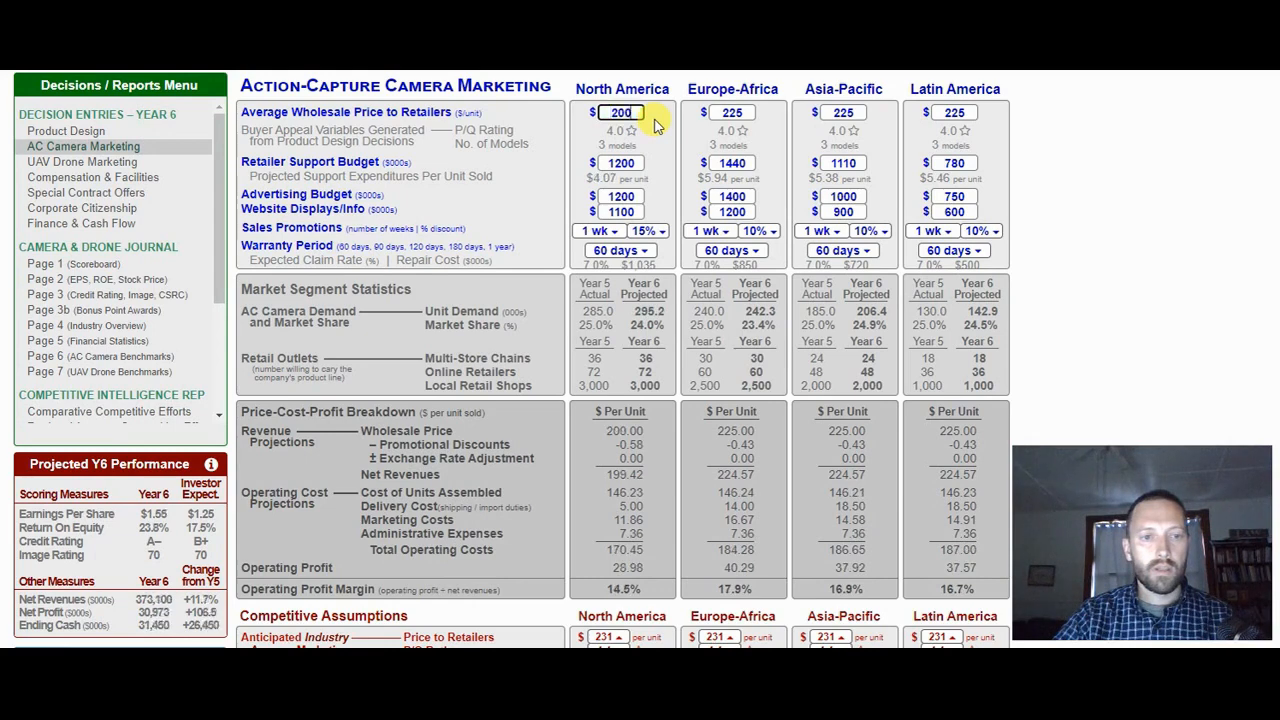
{"action": "left_click", "coordinate": [638, 318]}
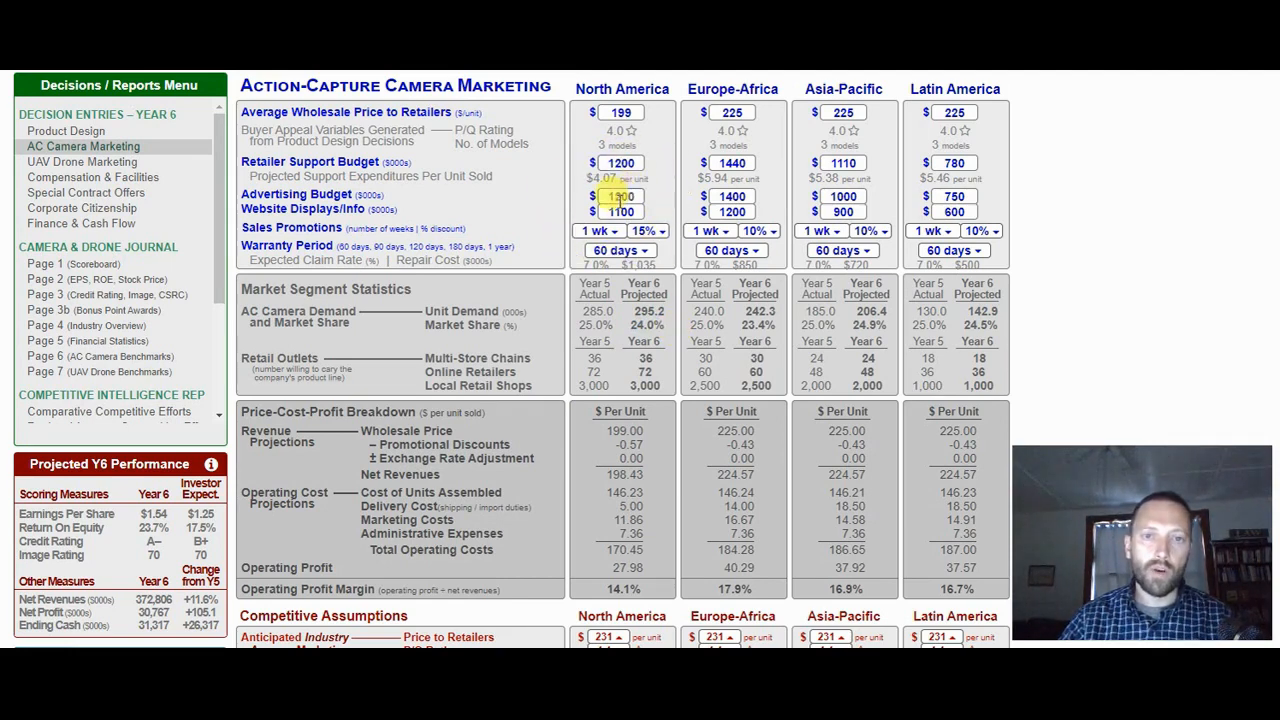
Set North America's retailer support budget to 6000.
{"action": "left_click", "coordinate": [634, 165]}
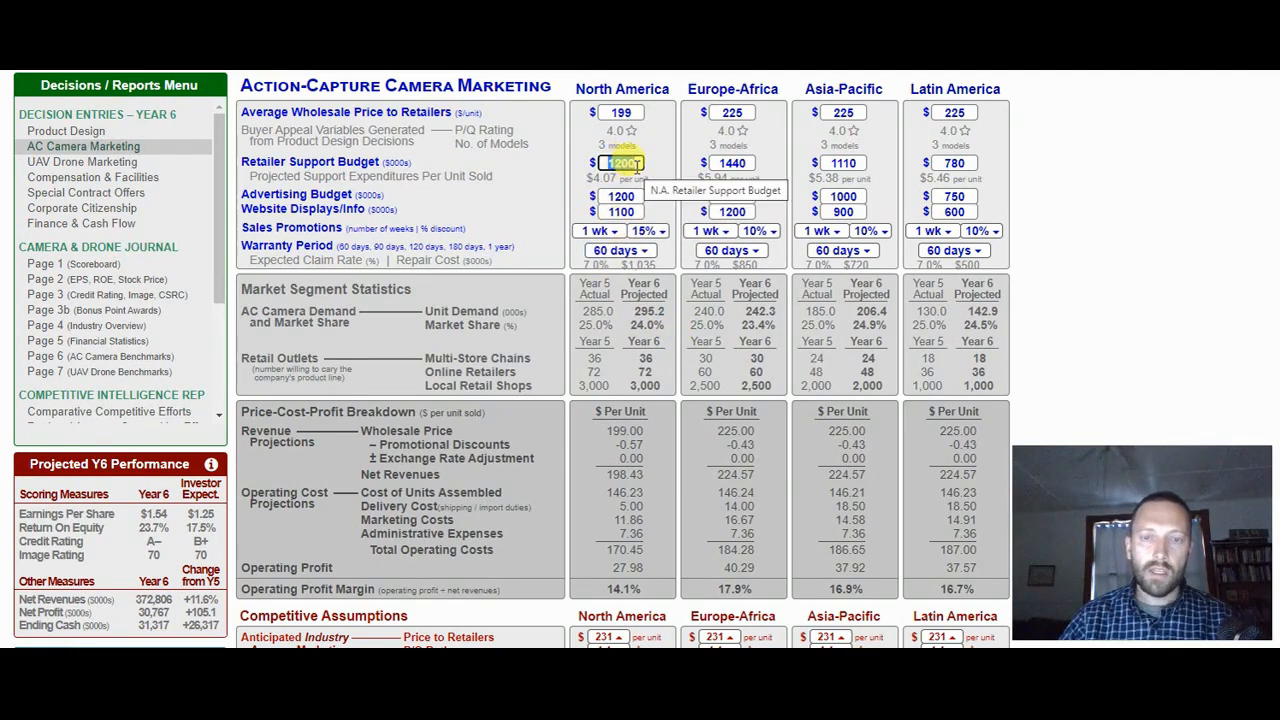
{"action": "type", "text": "6000"}
{"action": "key", "text": "Tab"}
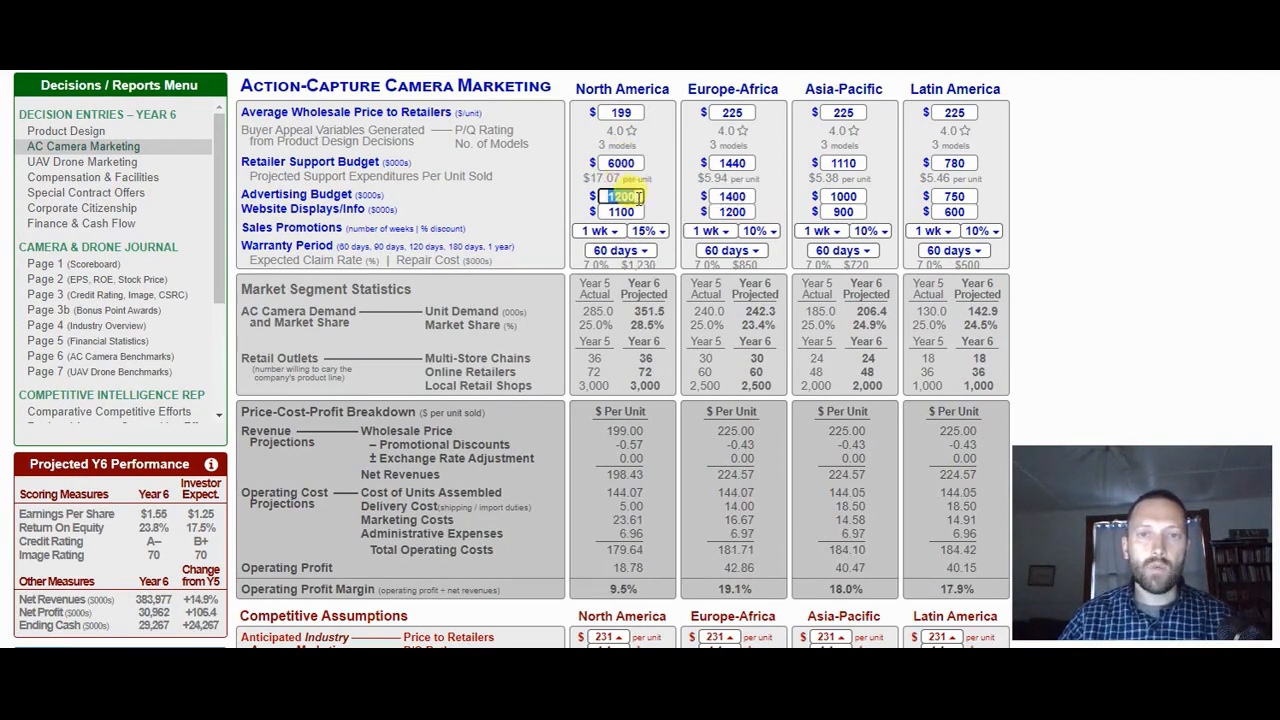
Set both the advertising budget and the website displays/info budget for North America to 5000.
{"action": "type", "text": "5000"}
{"action": "left_click", "coordinate": [641, 211]}
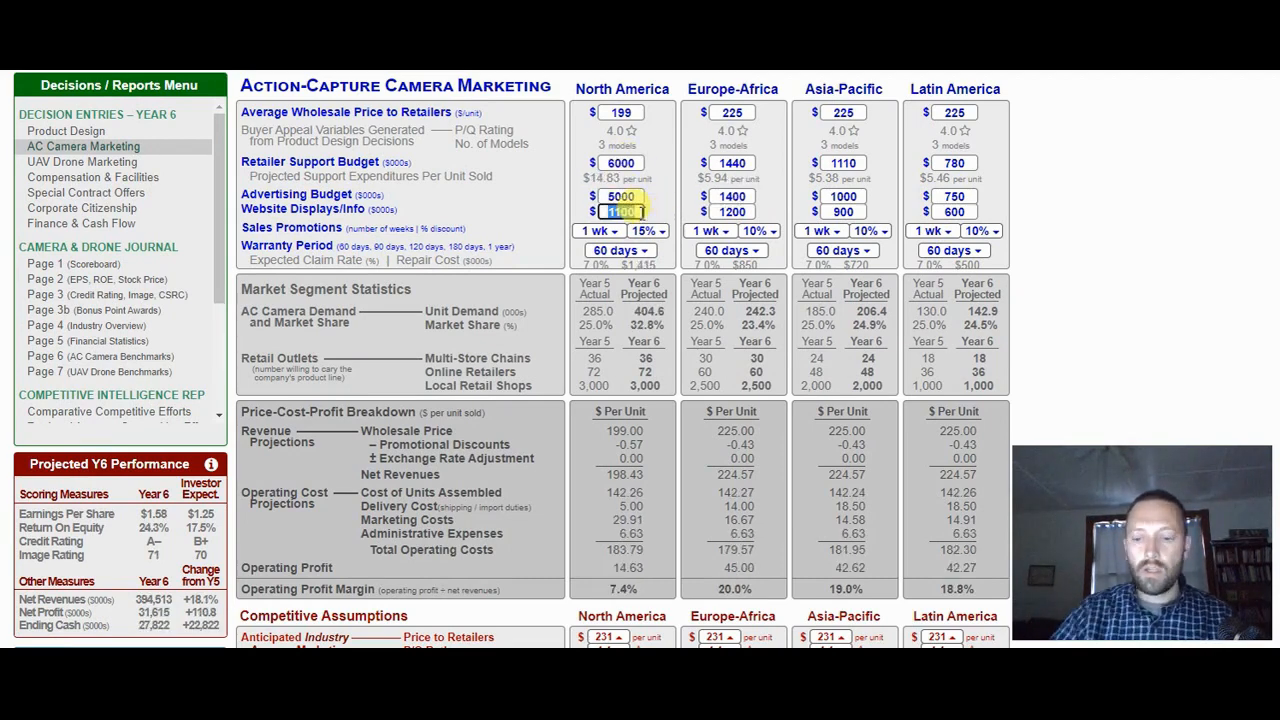
{"action": "type", "text": "6000"}
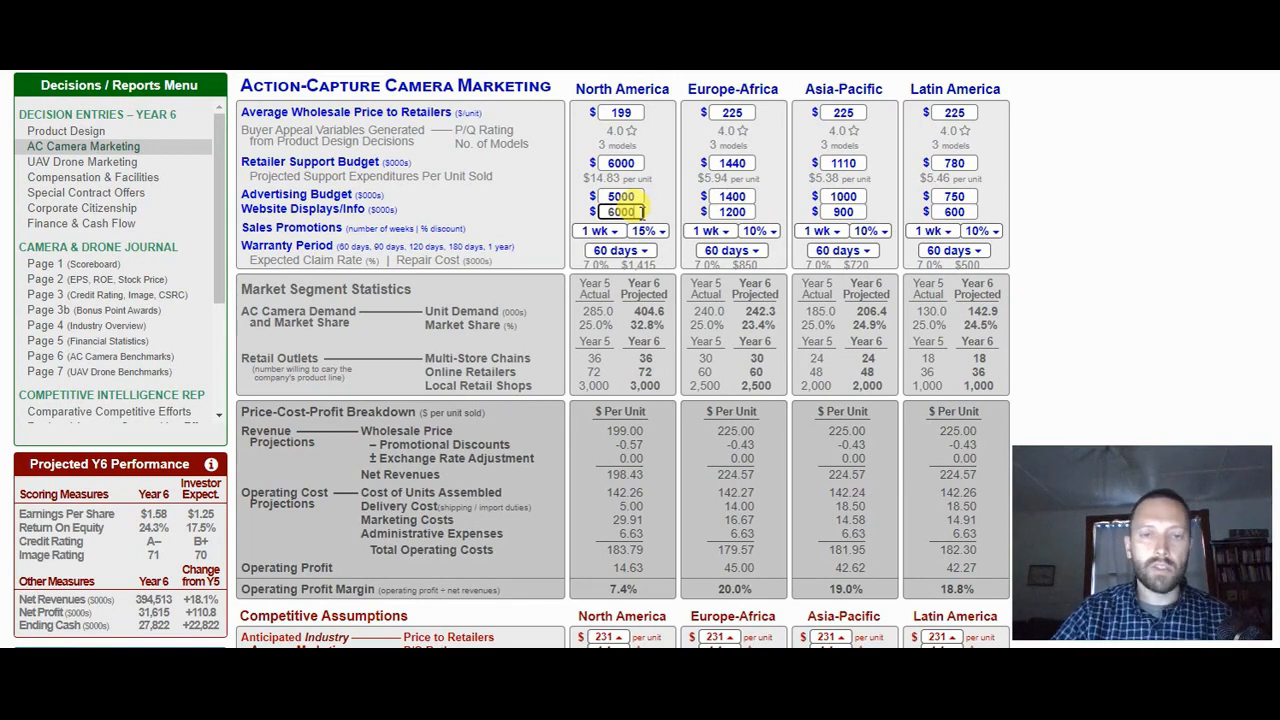
{"action": "key", "text": "Tab"}
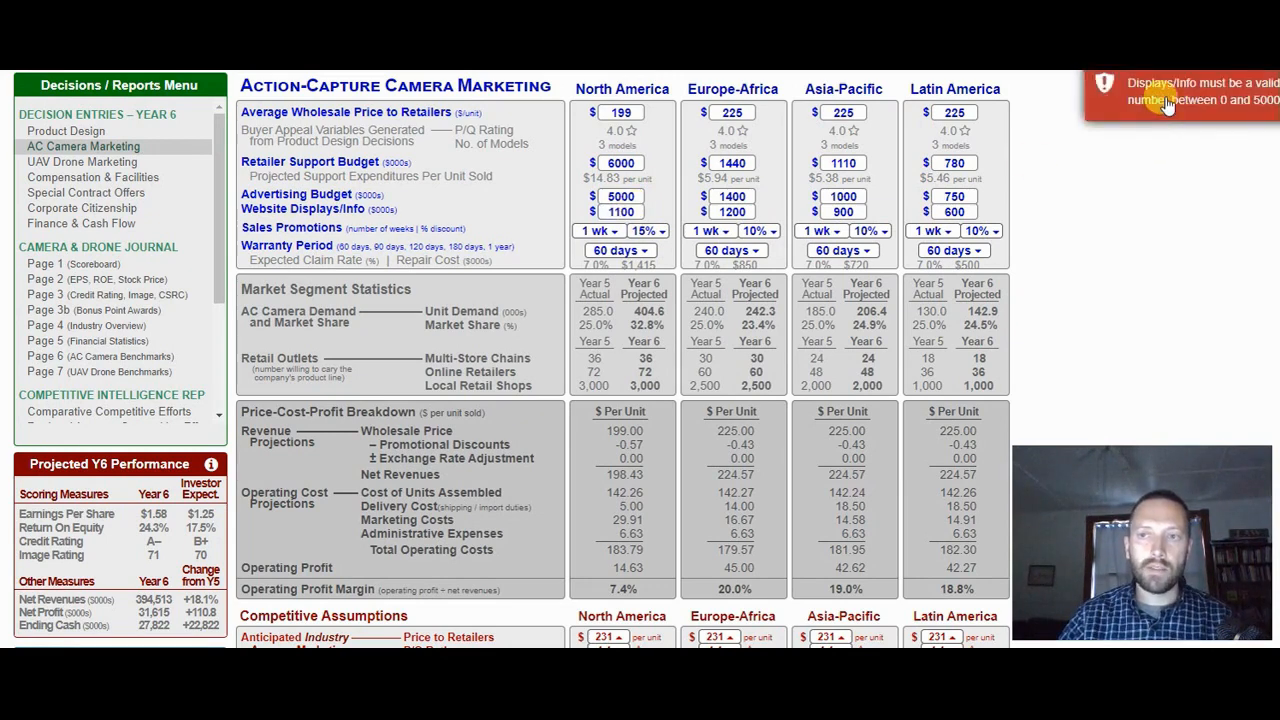
{"action": "left_click", "coordinate": [1120, 116]}
{"action": "left_click", "coordinate": [620, 211]}
{"action": "type", "text": "5000"}
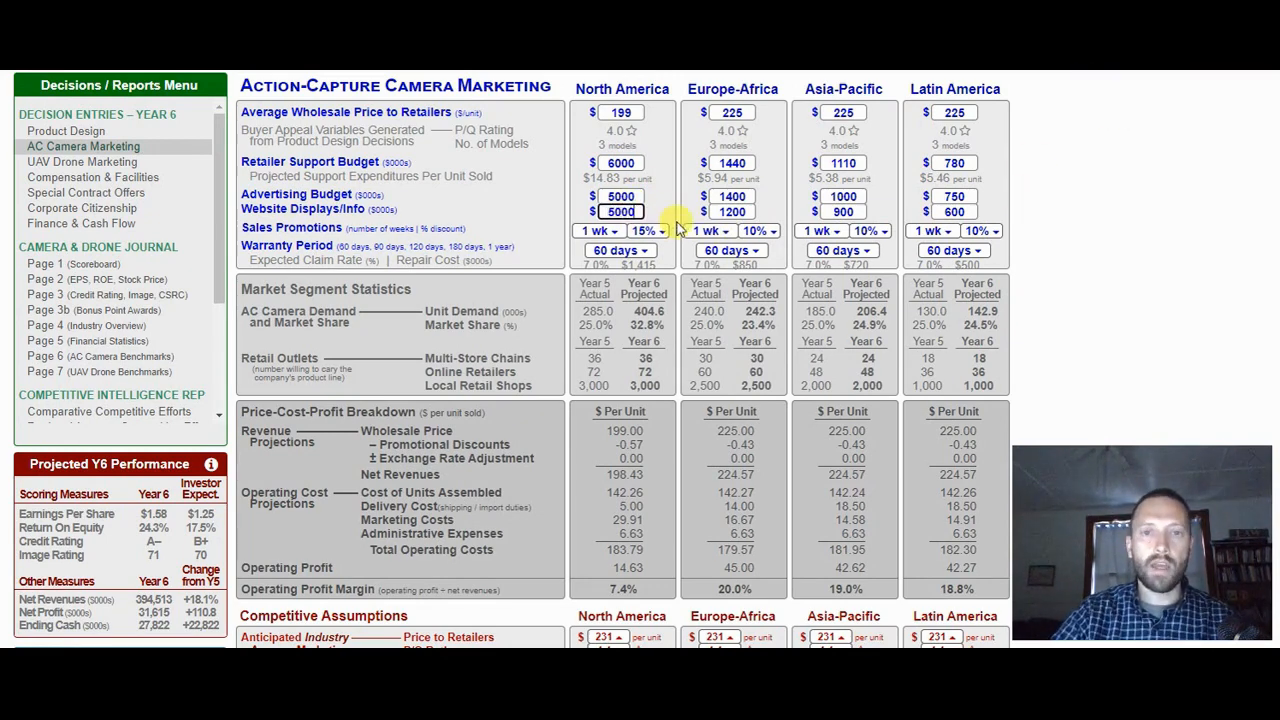
{"action": "key", "text": "Tab"}
Set North America's sales promotions to 16 weeks at a 24% discount and its warranty period to 1 year.
{"action": "left_click", "coordinate": [596, 232]}
{"action": "scroll", "coordinate": [600, 400], "scroll_direction": "down", "scroll_amount": 3}
{"action": "left_click", "coordinate": [604, 457]}
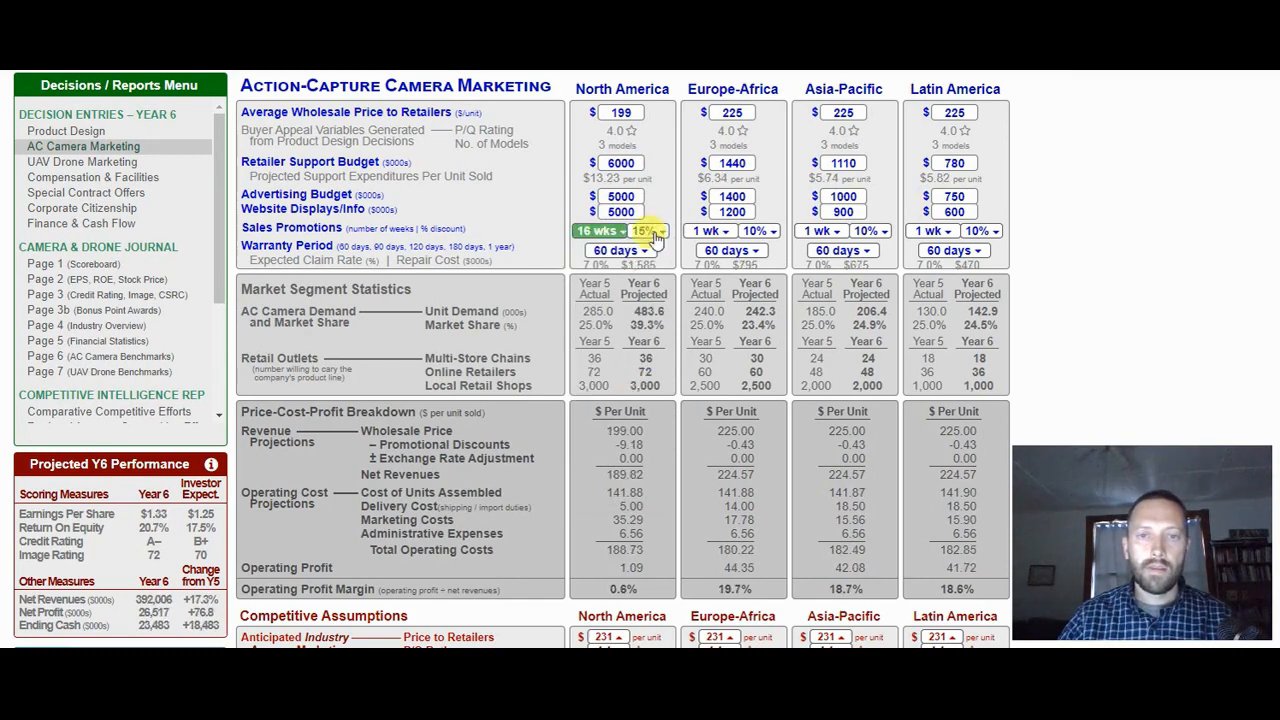
{"action": "left_click", "coordinate": [648, 231]}
{"action": "scroll", "coordinate": [690, 340], "scroll_direction": "down", "scroll_amount": 3}
{"action": "left_click", "coordinate": [652, 460]}
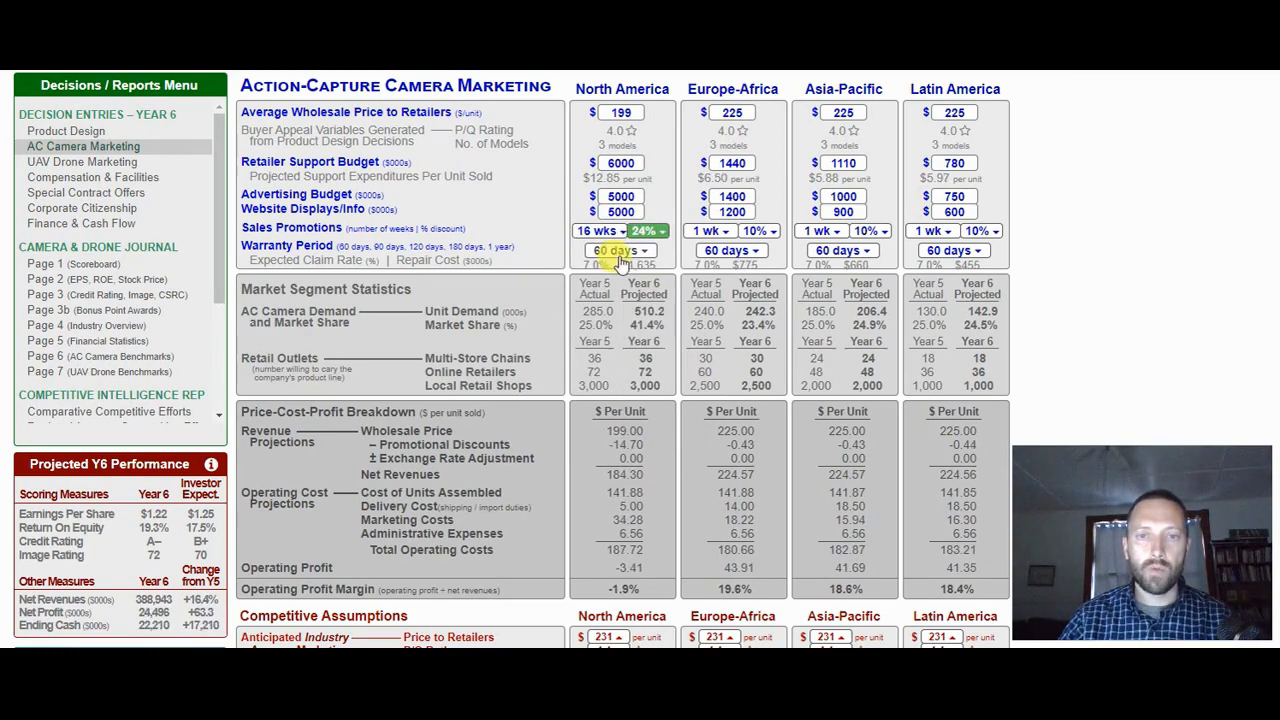
{"action": "left_click", "coordinate": [614, 250]}
{"action": "left_click", "coordinate": [612, 368]}
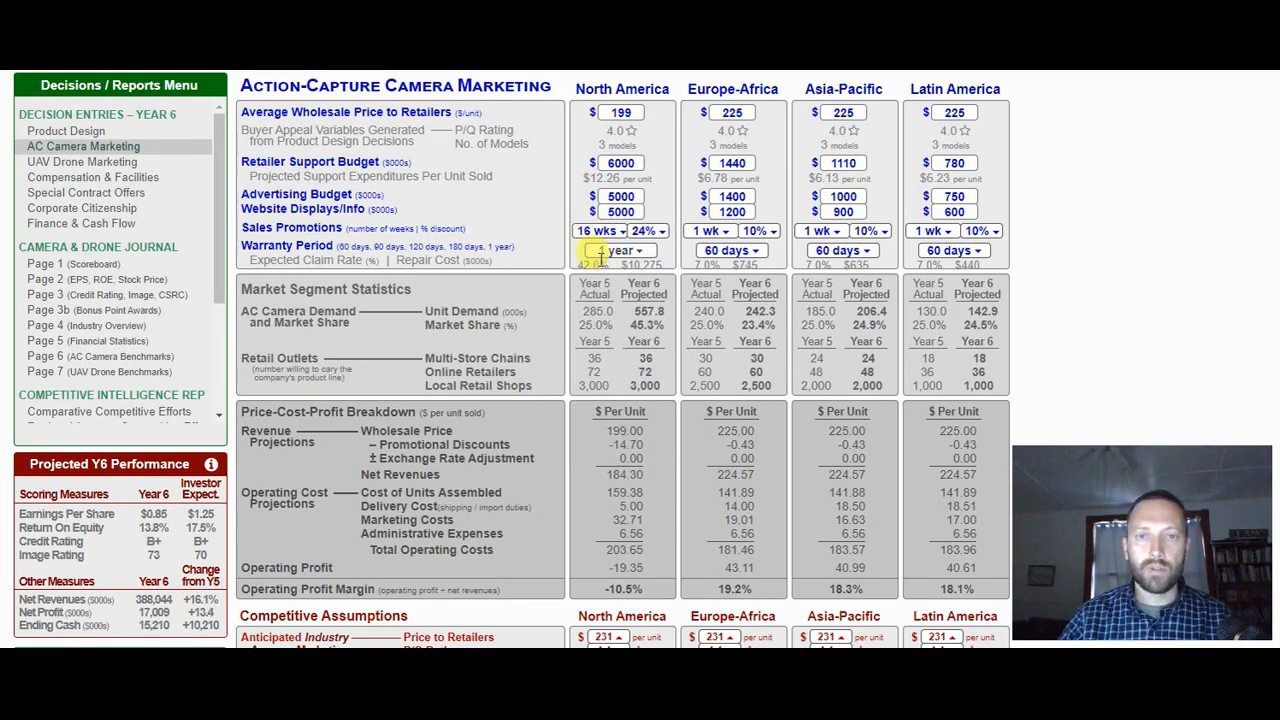
Lower North America's average wholesale price to 198, then cut it to 120.
{"action": "left_click", "coordinate": [620, 112]}
{"action": "double_click", "coordinate": [627, 112]}
{"action": "type", "text": "198"}
{"action": "key", "text": "Return"}
{"action": "type", "text": "12"}
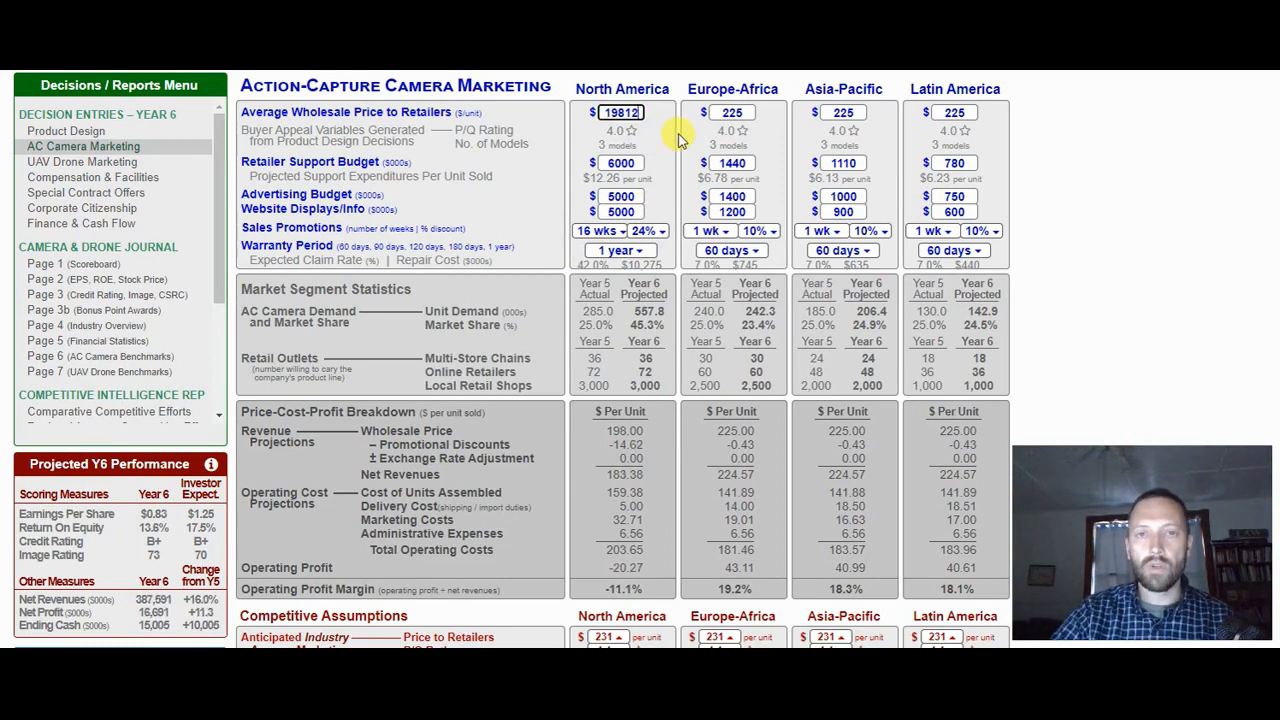
{"action": "key", "text": "BackSpace"}
{"action": "key", "text": "BackSpace"}
{"action": "key", "text": "BackSpace"}
{"action": "key", "text": "BackSpace"}
{"action": "type", "text": "0"}
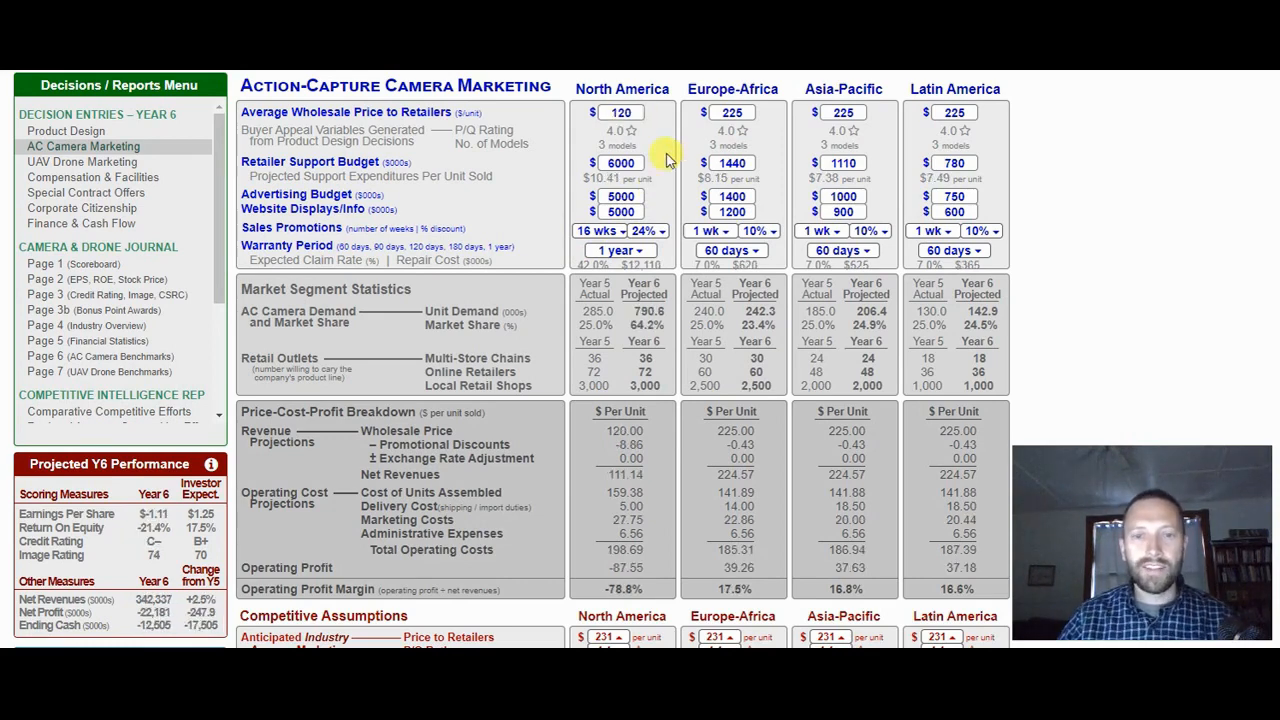
{"action": "key", "text": "Return"}
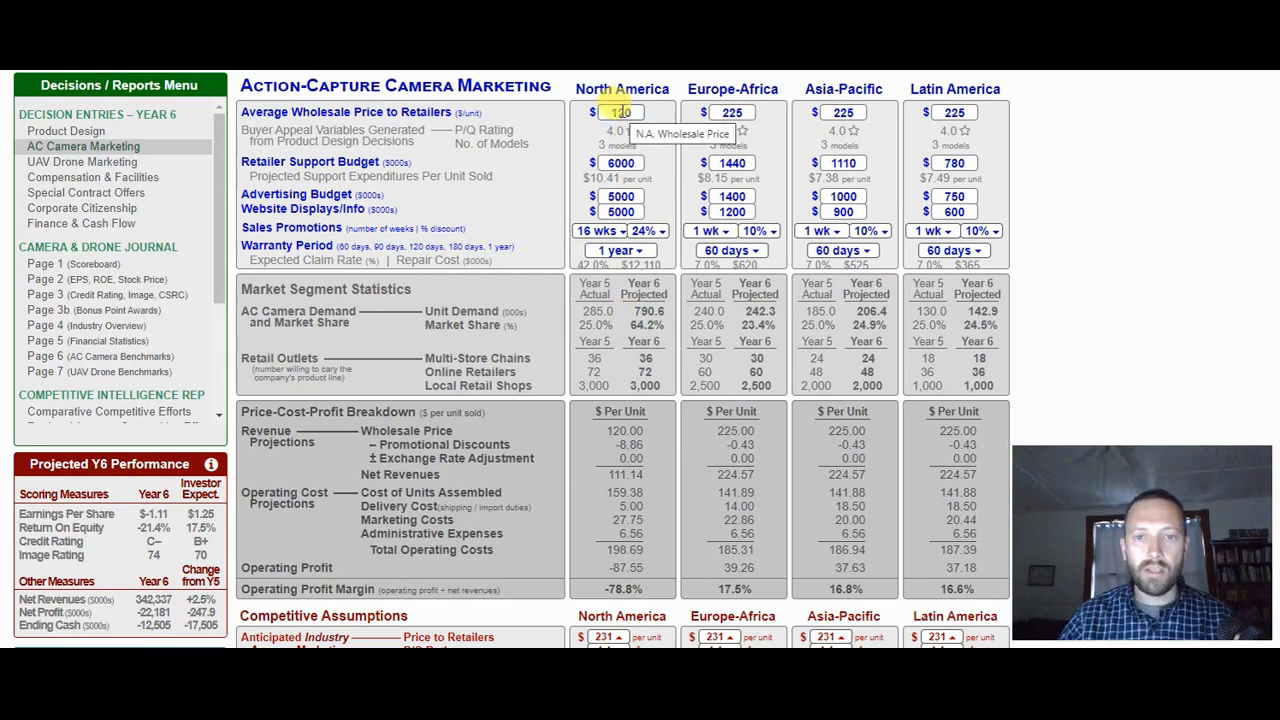
Raise North America's average wholesale price gradually in one-dollar increments up to 346, watching projected earnings per share.
{"action": "left_click", "coordinate": [628, 116]}
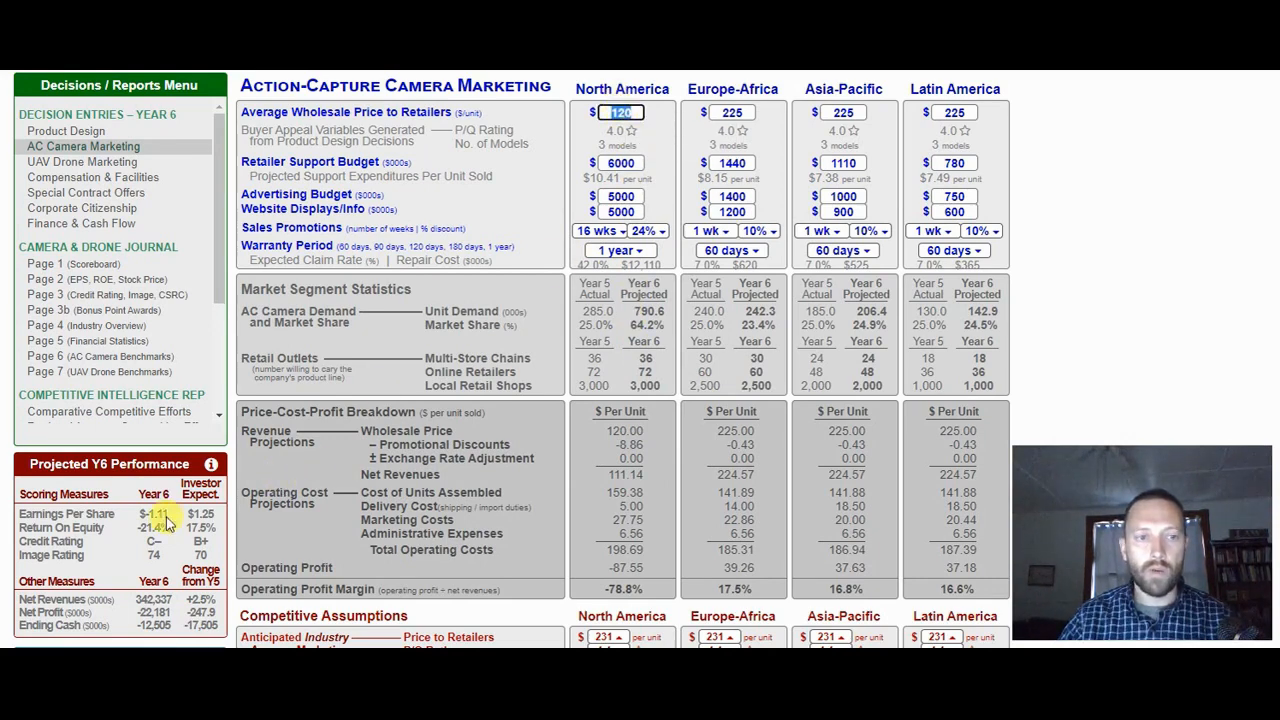
{"action": "left_click_drag", "start_coordinate": [137, 514], "coordinate": [169, 514]}
{"action": "left_click", "coordinate": [643, 114]}
{"action": "type", "text": "136"}
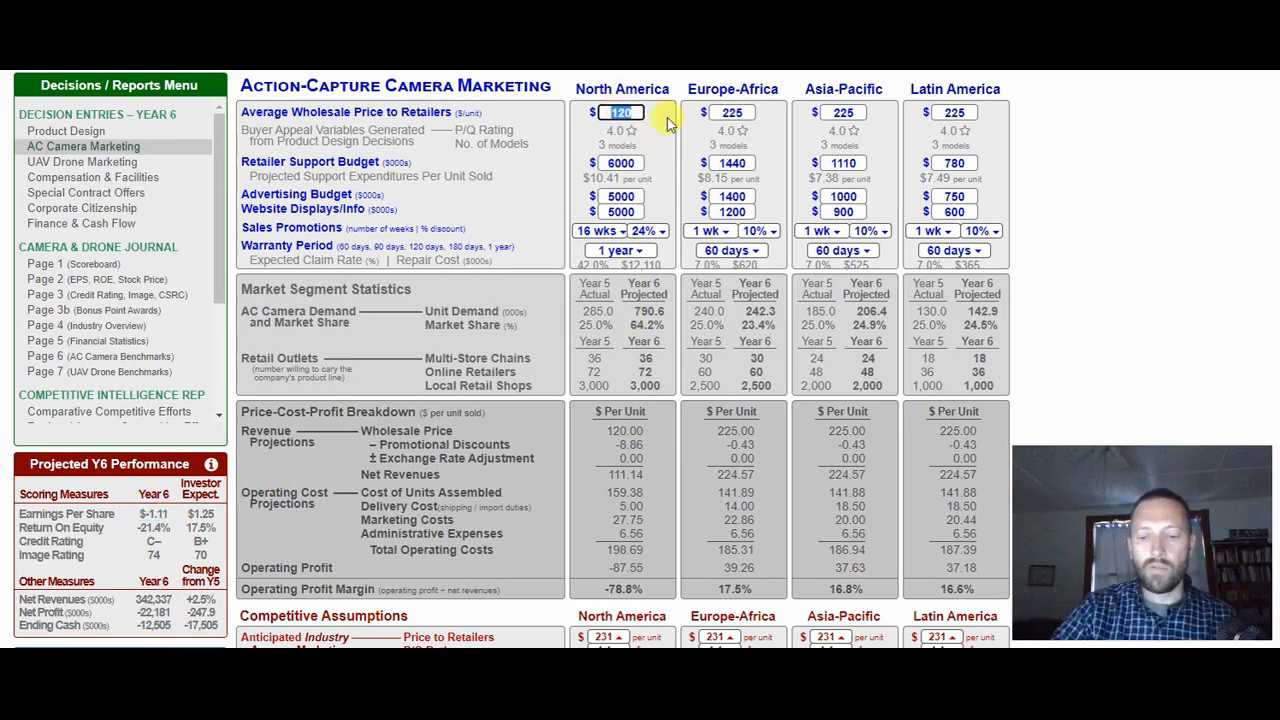
{"action": "key", "text": "Up"}
{"action": "key", "text": "Up"}
{"action": "key", "text": "Up"}
{"action": "key", "text": "Up"}
{"action": "key", "text": "Up"}
{"action": "key", "text": "Up"}
{"action": "key", "text": "Up"}
{"action": "key", "text": "Up"}
{"action": "key", "text": "Up"}
{"action": "key", "text": "Up"}
{"action": "key", "text": "Up"}
{"action": "key", "text": "Up"}
{"action": "key", "text": "Up"}
{"action": "key", "text": "Up"}
{"action": "key", "text": "Up"}
{"action": "key", "text": "Up"}
{"action": "key", "text": "Up"}
{"action": "key", "text": "Up"}
{"action": "key", "text": "Up"}
{"action": "key", "text": "Up"}
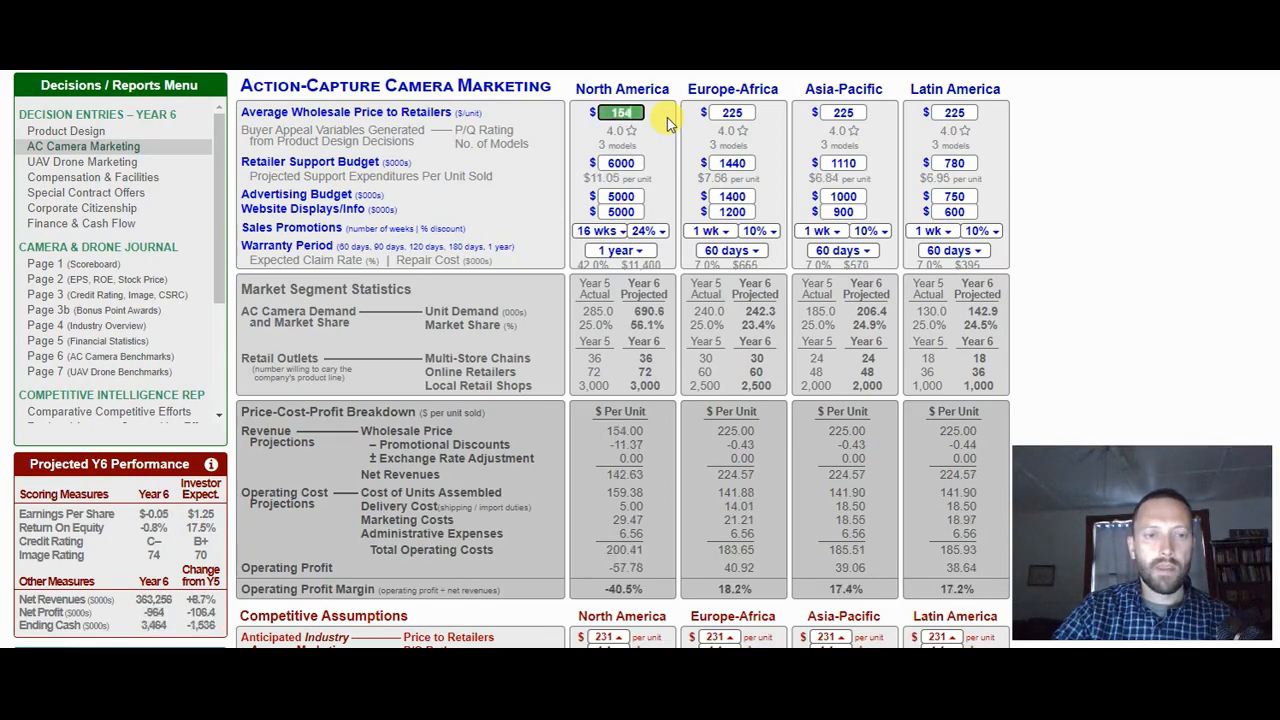
{"action": "key", "text": "Up"}
{"action": "key", "text": "Up"}
{"action": "key", "text": "Up"}
{"action": "key", "text": "Up"}
{"action": "key", "text": "Up"}
{"action": "key", "text": "Up"}
{"action": "key", "text": "Up"}
{"action": "key", "text": "Up"}
{"action": "key", "text": "Up"}
{"action": "key", "text": "Up"}
{"action": "key", "text": "Up"}
{"action": "key", "text": "Up"}
{"action": "key", "text": "Up"}
{"action": "key", "text": "Up"}
{"action": "key", "text": "Up"}
{"action": "key", "text": "Up"}
{"action": "key", "text": "Up"}
{"action": "key", "text": "Up"}
{"action": "key", "text": "Up"}
{"action": "key", "text": "Up"}
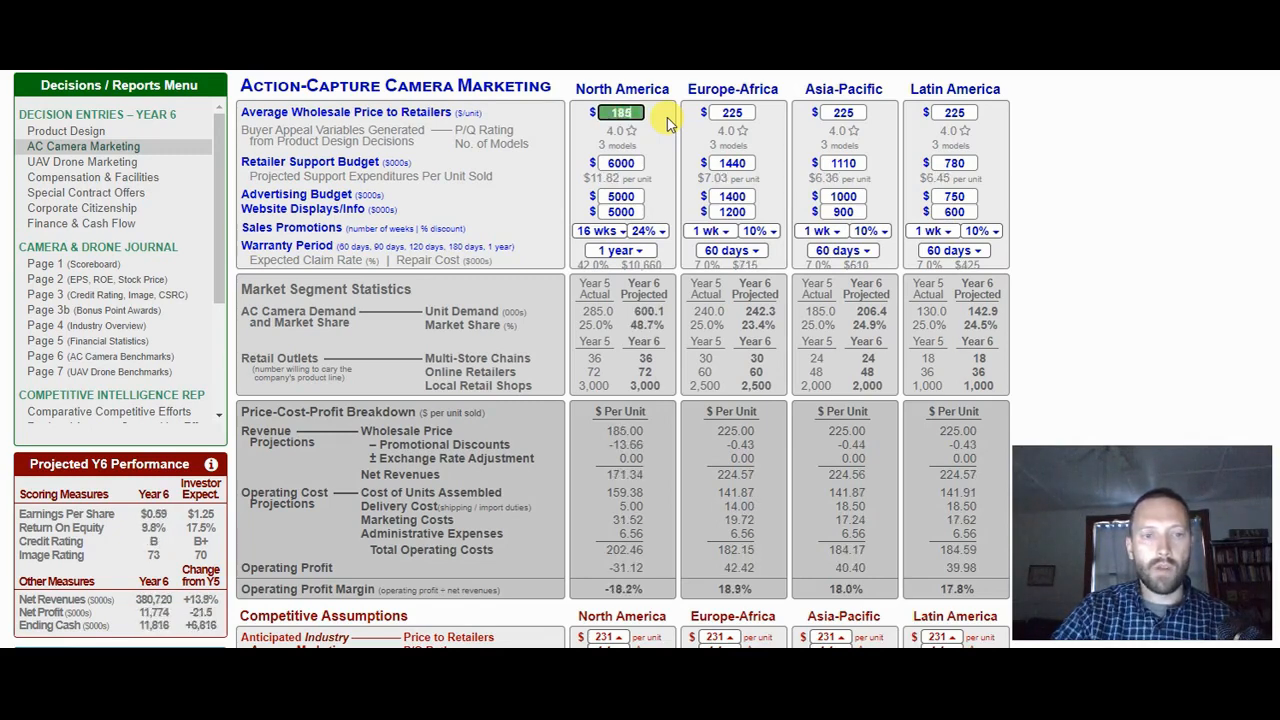
{"action": "key", "text": "Up"}
{"action": "key", "text": "Up"}
{"action": "key", "text": "Up"}
{"action": "key", "text": "Up"}
{"action": "key", "text": "Up"}
{"action": "key", "text": "Up"}
{"action": "key", "text": "Up"}
{"action": "key", "text": "Up"}
{"action": "key", "text": "Up"}
{"action": "key", "text": "Up"}
{"action": "key", "text": "Up"}
{"action": "key", "text": "Up"}
{"action": "key", "text": "Up"}
{"action": "key", "text": "Up"}
{"action": "key", "text": "Up"}
{"action": "key", "text": "Up"}
{"action": "key", "text": "Up"}
{"action": "key", "text": "Up"}
{"action": "key", "text": "Up"}
{"action": "key", "text": "Up"}
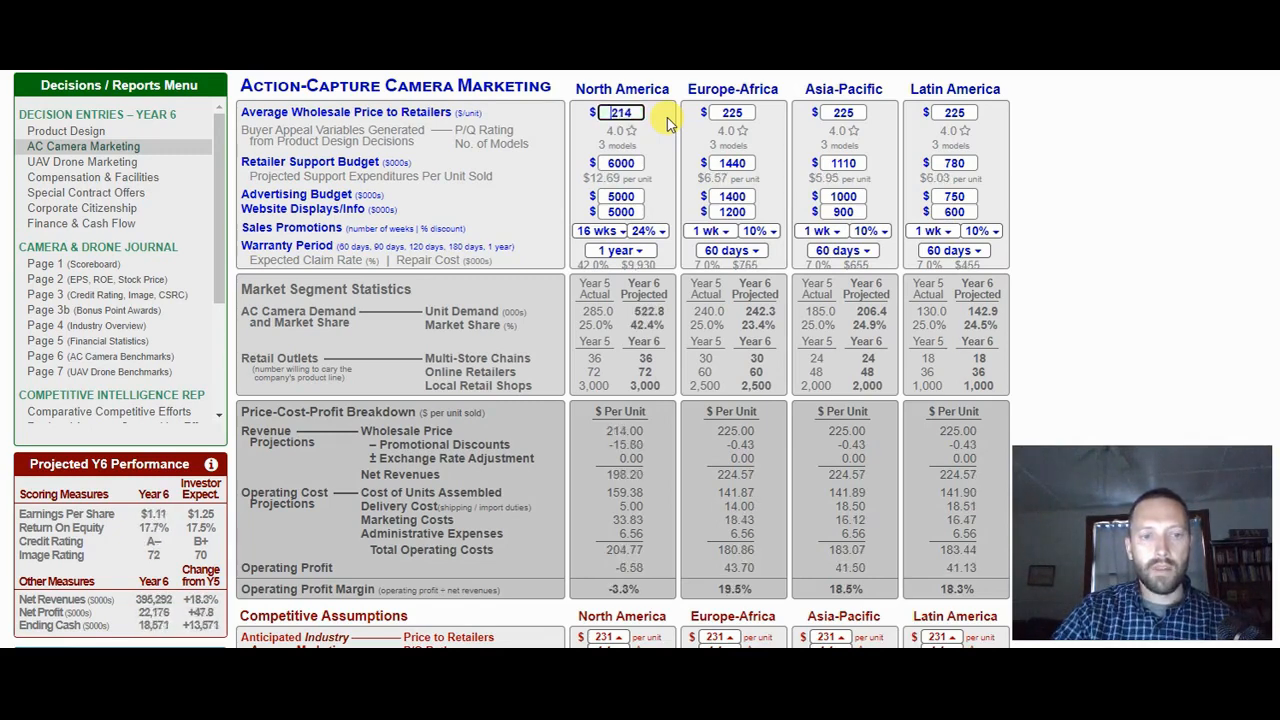
{"action": "key", "text": "Up"}
{"action": "key", "text": "Up"}
{"action": "key", "text": "Up"}
{"action": "key", "text": "Up"}
{"action": "key", "text": "Up"}
{"action": "key", "text": "Up"}
{"action": "key", "text": "Up"}
{"action": "key", "text": "Up"}
{"action": "key", "text": "Up"}
{"action": "key", "text": "Up"}
{"action": "key", "text": "Up"}
{"action": "key", "text": "Up"}
{"action": "key", "text": "Up"}
{"action": "key", "text": "Up"}
{"action": "key", "text": "Up"}
{"action": "key", "text": "Up"}
{"action": "key", "text": "Up"}
{"action": "key", "text": "Up"}
{"action": "key", "text": "Up"}
{"action": "key", "text": "Up"}
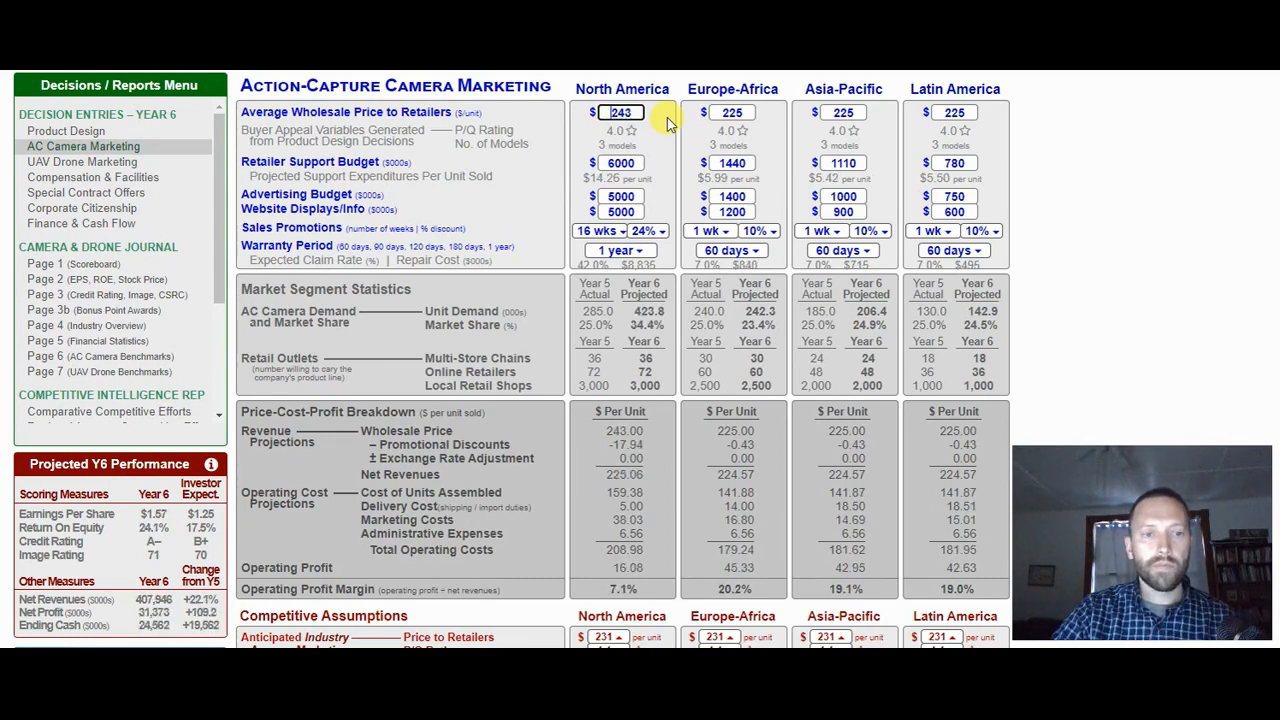
{"action": "key", "text": "Up"}
{"action": "key", "text": "Up"}
{"action": "key", "text": "Up"}
{"action": "key", "text": "Up"}
{"action": "key", "text": "Up"}
{"action": "key", "text": "Up"}
{"action": "key", "text": "Up"}
{"action": "key", "text": "Up"}
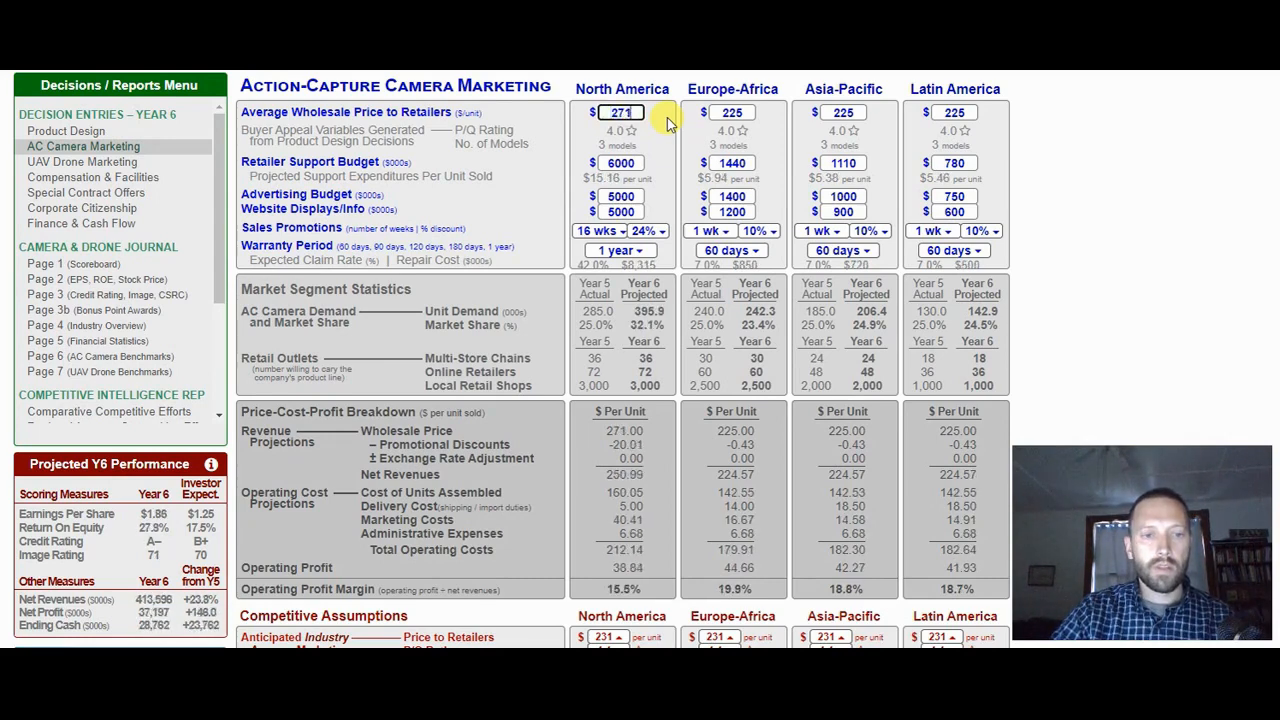
{"action": "key", "text": "Up"}
{"action": "key", "text": "Up"}
{"action": "key", "text": "Up"}
{"action": "key", "text": "Up"}
{"action": "key", "text": "Up"}
{"action": "key", "text": "Up"}
{"action": "key", "text": "Up"}
{"action": "key", "text": "Up"}
{"action": "key", "text": "Up"}
{"action": "key", "text": "Up"}
{"action": "key", "text": "Up"}
{"action": "key", "text": "Up"}
{"action": "key", "text": "Up"}
{"action": "key", "text": "Up"}
{"action": "key", "text": "Up"}
{"action": "key", "text": "Up"}
{"action": "key", "text": "Up"}
{"action": "key", "text": "Up"}
{"action": "key", "text": "Up"}
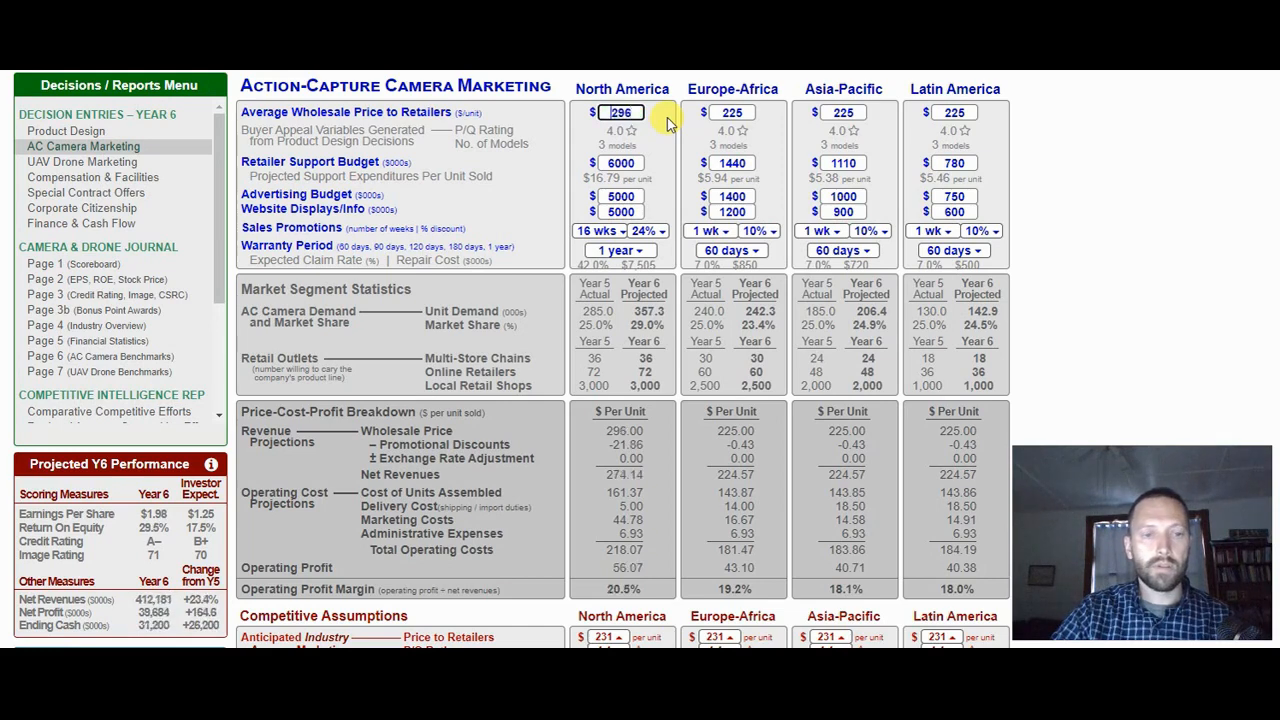
{"action": "key", "text": "Up"}
{"action": "key", "text": "Up"}
{"action": "key", "text": "Up"}
{"action": "key", "text": "Up"}
{"action": "key", "text": "Up"}
{"action": "key", "text": "Up"}
{"action": "key", "text": "Up"}
{"action": "key", "text": "Up"}
{"action": "key", "text": "Up"}
{"action": "key", "text": "Up"}
{"action": "key", "text": "Up"}
{"action": "key", "text": "Up"}
{"action": "key", "text": "Up"}
{"action": "key", "text": "Up"}
{"action": "key", "text": "Up"}
{"action": "key", "text": "Up"}
{"action": "key", "text": "Up"}
{"action": "key", "text": "Up"}
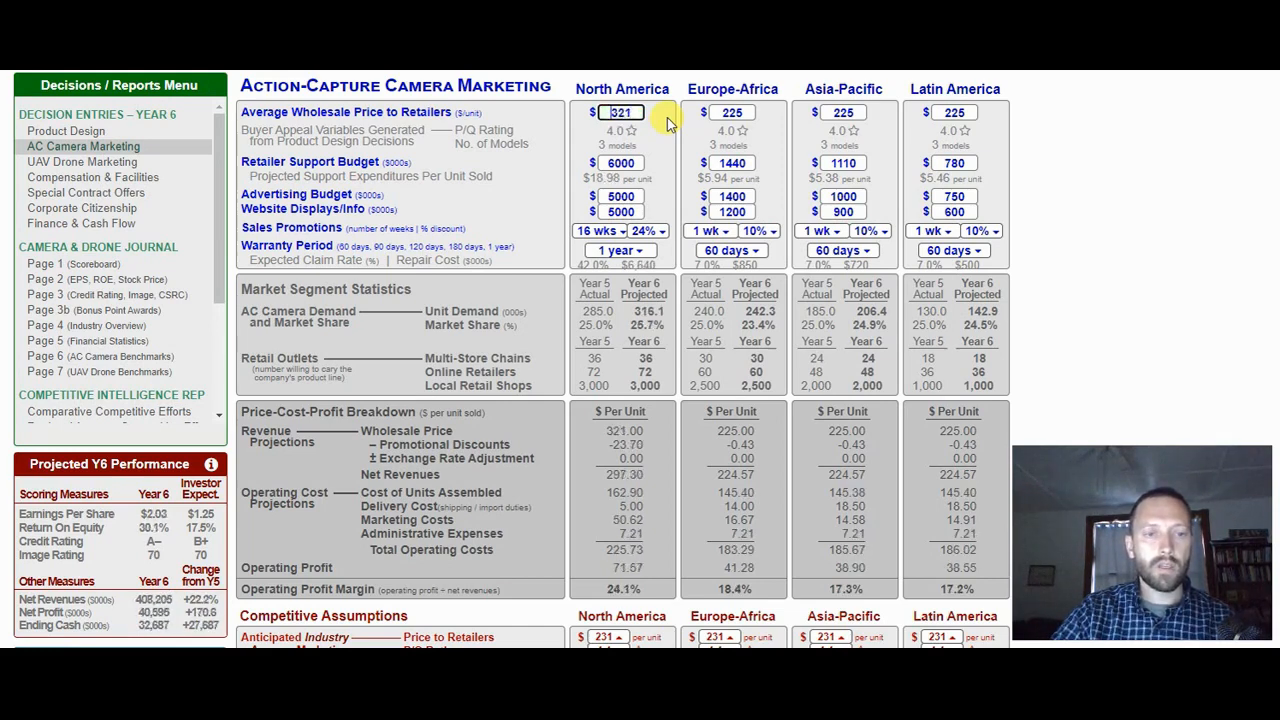
{"action": "key", "text": "Up"}
{"action": "key", "text": "Up"}
{"action": "key", "text": "Up"}
{"action": "key", "text": "Up"}
{"action": "key", "text": "Up"}
{"action": "key", "text": "Up"}
{"action": "key", "text": "Up"}
{"action": "key", "text": "Up"}
{"action": "key", "text": "Up"}
{"action": "key", "text": "Up"}
{"action": "key", "text": "Up"}
{"action": "key", "text": "Up"}
{"action": "key", "text": "Up"}
{"action": "key", "text": "Up"}
{"action": "key", "text": "Up"}
{"action": "key", "text": "Up"}
{"action": "key", "text": "Up"}
{"action": "key", "text": "Up"}
{"action": "key", "text": "Up"}
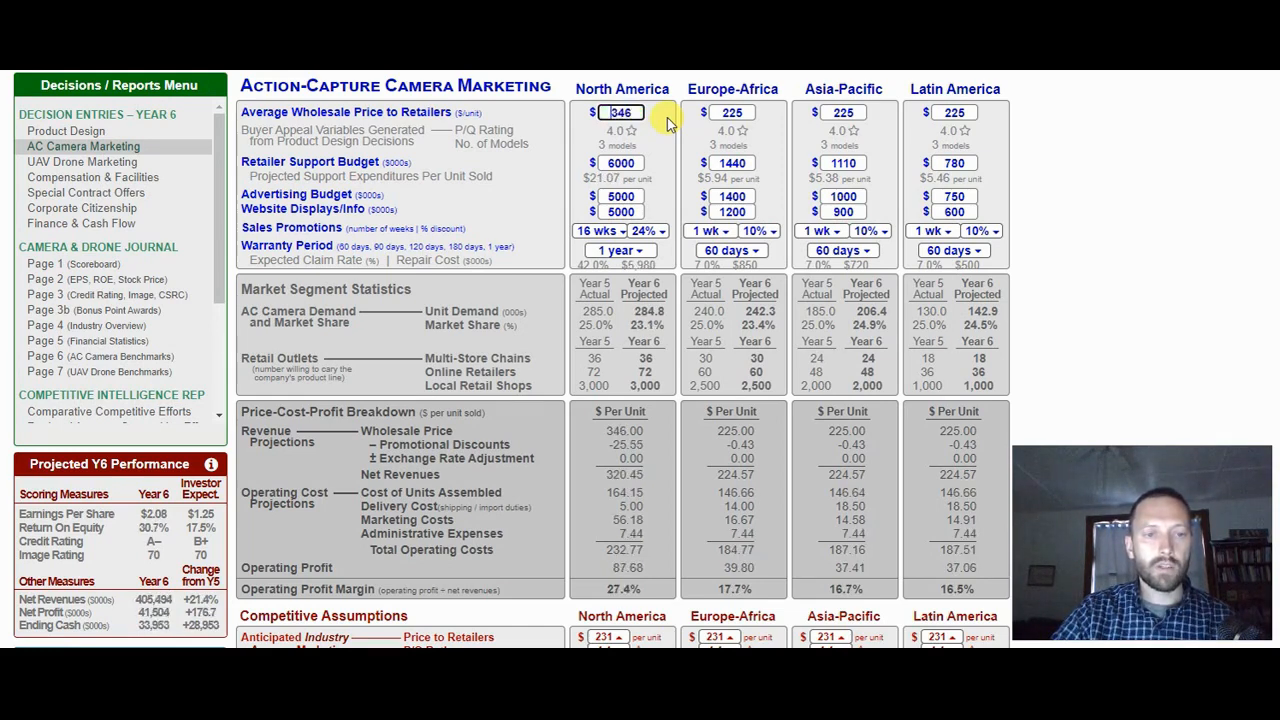
Raise North America's average wholesale price in one-dollar increments to 445, watching projected earnings per share.
{"action": "key", "text": "Up"}
{"action": "key", "text": "Up"}
{"action": "key", "text": "Up"}
{"action": "key", "text": "Up"}
{"action": "key", "text": "Up"}
{"action": "key", "text": "Up"}
{"action": "key", "text": "Up"}
{"action": "key", "text": "Up"}
{"action": "key", "text": "Up"}
{"action": "key", "text": "Up"}
{"action": "key", "text": "Up"}
{"action": "key", "text": "Up"}
{"action": "key", "text": "Up"}
{"action": "key", "text": "Up"}
{"action": "key", "text": "Up"}
{"action": "key", "text": "Up"}
{"action": "key", "text": "Up"}
{"action": "key", "text": "Up"}
{"action": "key", "text": "Up"}
{"action": "key", "text": "Up"}
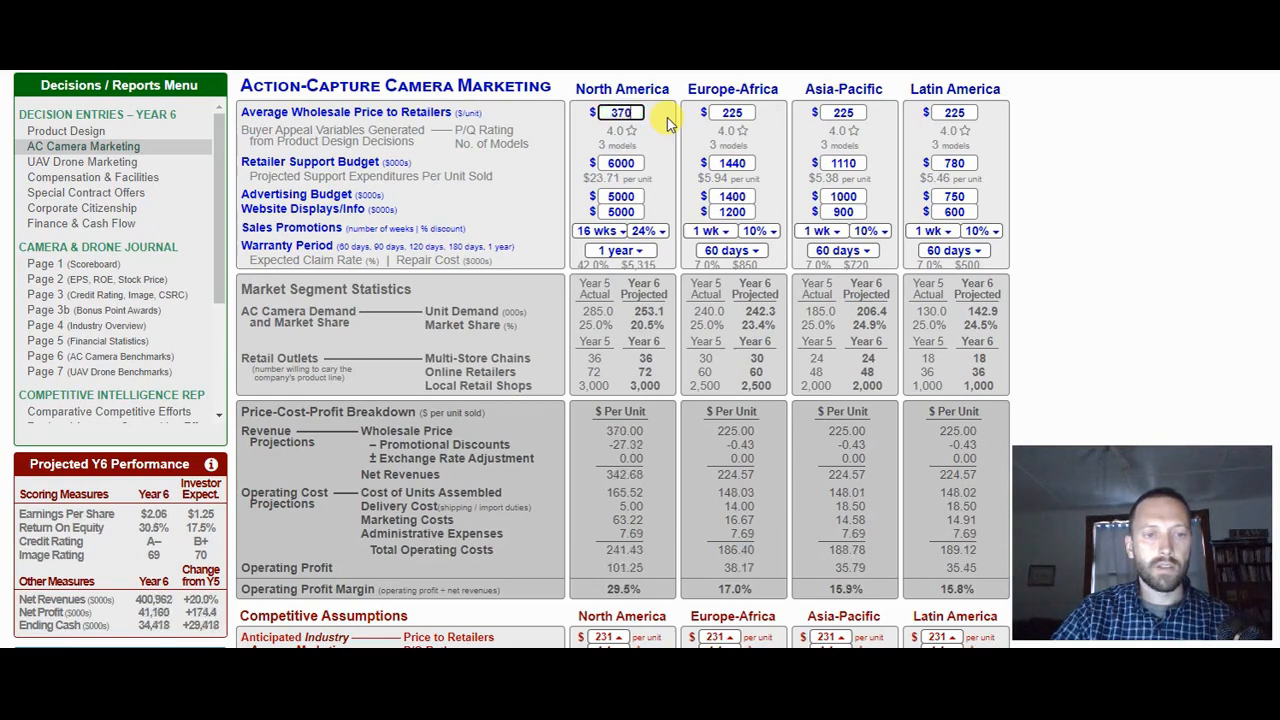
{"action": "key", "text": "Up"}
{"action": "key", "text": "Up"}
{"action": "key", "text": "Up"}
{"action": "key", "text": "Up"}
{"action": "key", "text": "Up"}
{"action": "key", "text": "Up"}
{"action": "key", "text": "Up"}
{"action": "key", "text": "Up"}
{"action": "key", "text": "Up"}
{"action": "key", "text": "Up"}
{"action": "key", "text": "Up"}
{"action": "key", "text": "Up"}
{"action": "key", "text": "Up"}
{"action": "key", "text": "Up"}
{"action": "key", "text": "Up"}
{"action": "key", "text": "Up"}
{"action": "key", "text": "Up"}
{"action": "key", "text": "Up"}
{"action": "key", "text": "Up"}
{"action": "key", "text": "Up"}
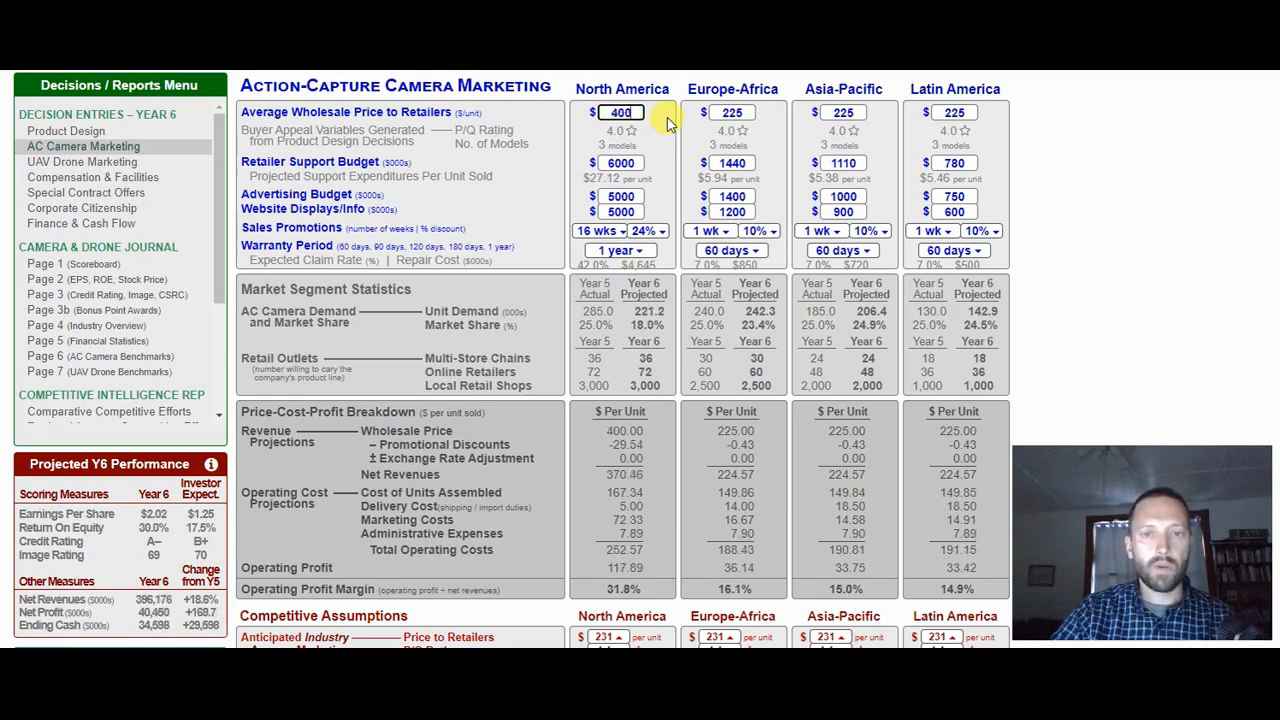
{"action": "key", "text": "Up"}
{"action": "key", "text": "Up"}
{"action": "key", "text": "Up"}
{"action": "key", "text": "Up"}
{"action": "key", "text": "Up"}
{"action": "key", "text": "Up"}
{"action": "key", "text": "Up"}
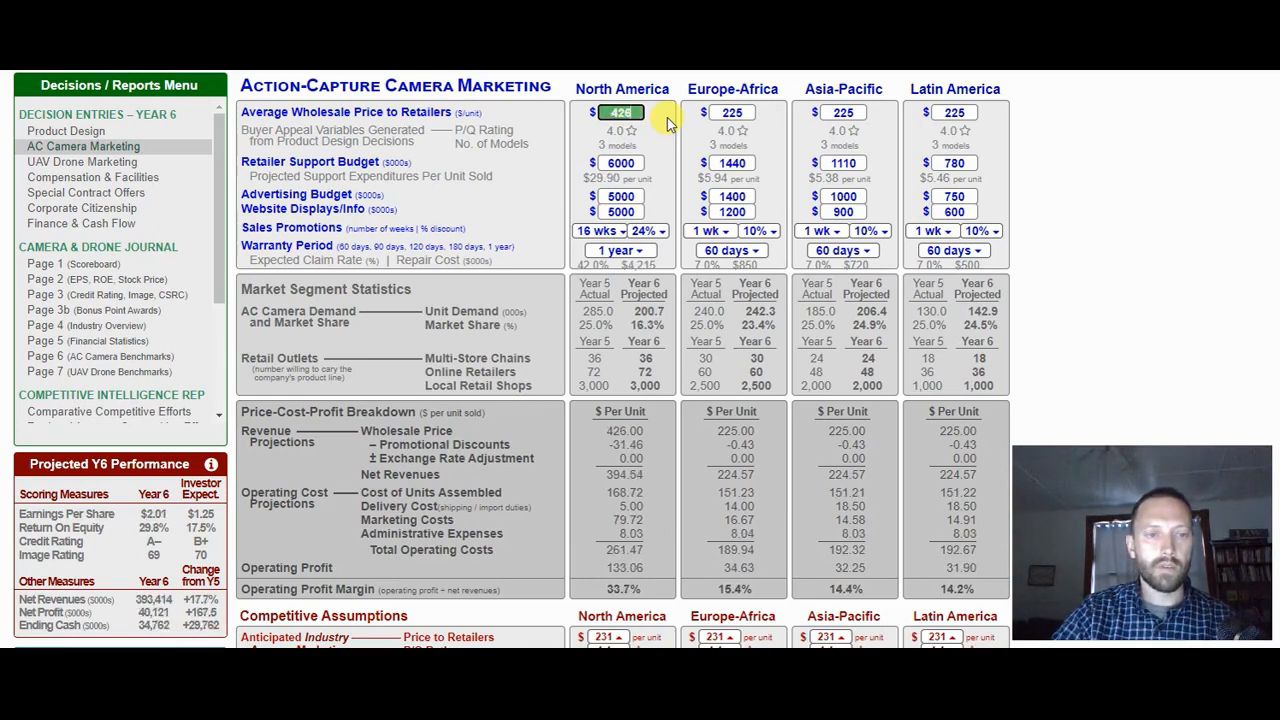
{"action": "key", "text": "Up"}
{"action": "key", "text": "Up"}
{"action": "key", "text": "Up"}
{"action": "key", "text": "Up"}
{"action": "key", "text": "Up"}
{"action": "key", "text": "Up"}
{"action": "key", "text": "Up"}
{"action": "key", "text": "Up"}
{"action": "key", "text": "Up"}
{"action": "key", "text": "Up"}
{"action": "key", "text": "Up"}
{"action": "key", "text": "Up"}
{"action": "key", "text": "Up"}
{"action": "key", "text": "Up"}
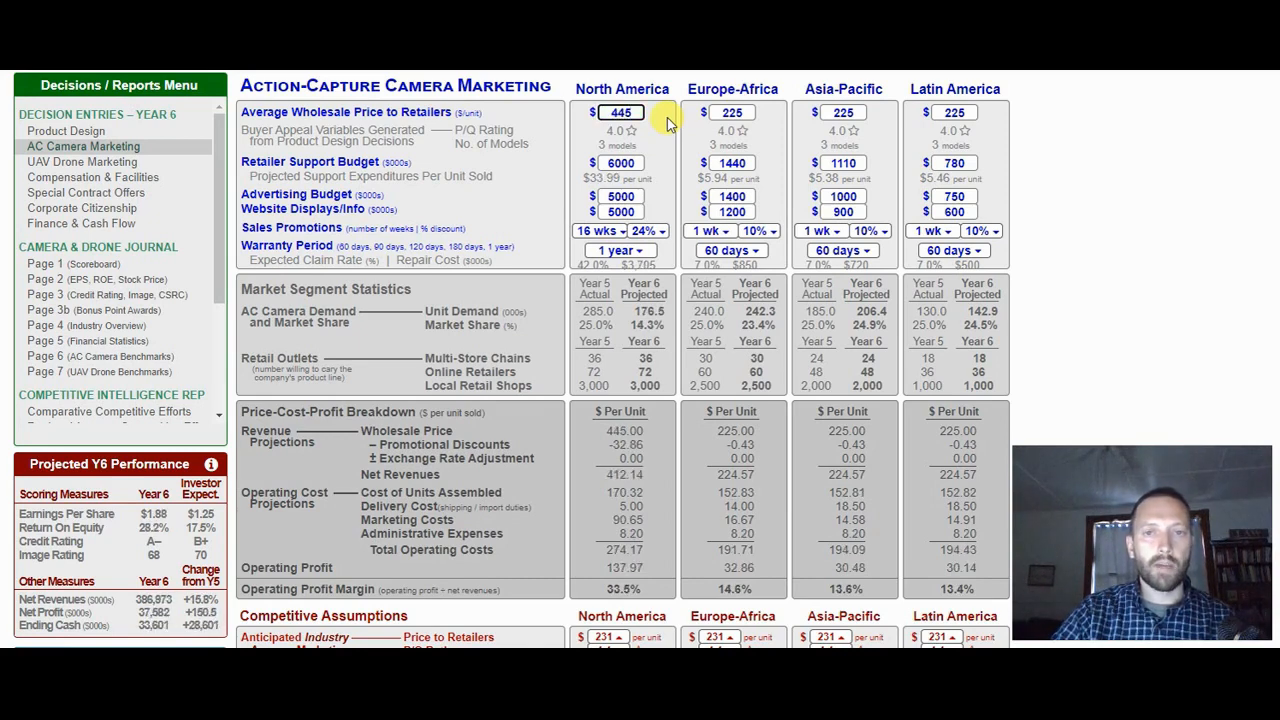
Lower North America's average wholesale price in one-dollar decrements to 297, comparing projected earnings per share along the way.
{"action": "key", "text": "Down"}
{"action": "key", "text": "Down"}
{"action": "key", "text": "Down"}
{"action": "key", "text": "Down"}
{"action": "key", "text": "Down"}
{"action": "key", "text": "Down"}
{"action": "key", "text": "Down"}
{"action": "key", "text": "Down"}
{"action": "key", "text": "Down"}
{"action": "key", "text": "Down"}
{"action": "key", "text": "Down"}
{"action": "key", "text": "Down"}
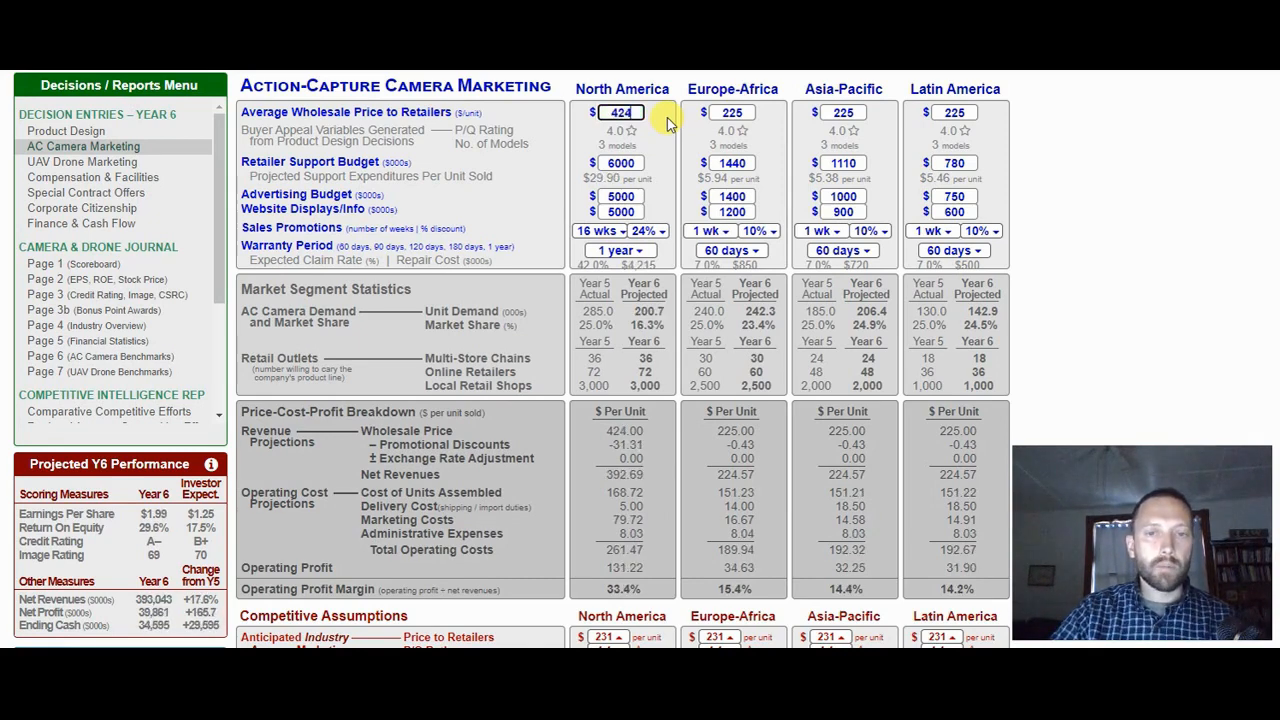
{"action": "key", "text": "Down"}
{"action": "key", "text": "Down"}
{"action": "key", "text": "Down"}
{"action": "key", "text": "Down"}
{"action": "key", "text": "Down"}
{"action": "key", "text": "Down"}
{"action": "key", "text": "Down"}
{"action": "key", "text": "Down"}
{"action": "key", "text": "Down"}
{"action": "key", "text": "Down"}
{"action": "key", "text": "Down"}
{"action": "key", "text": "Down"}
{"action": "key", "text": "Down"}
{"action": "key", "text": "Down"}
{"action": "key", "text": "Down"}
{"action": "key", "text": "Down"}
{"action": "key", "text": "Down"}
{"action": "key", "text": "Down"}
{"action": "key", "text": "Down"}
{"action": "key", "text": "Down"}
{"action": "key", "text": "Down"}
{"action": "key", "text": "Down"}
{"action": "key", "text": "Down"}
{"action": "key", "text": "Down"}
{"action": "key", "text": "Down"}
{"action": "key", "text": "Down"}
{"action": "key", "text": "Down"}
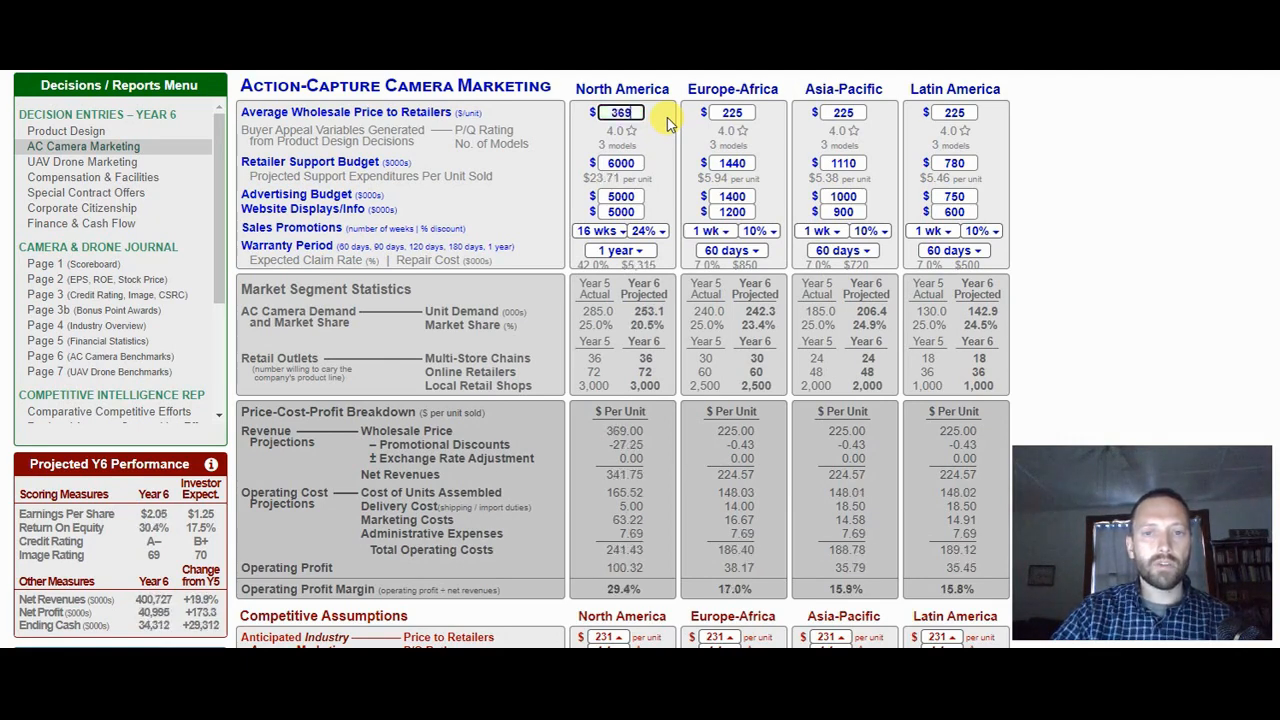
{"action": "key", "text": "Down"}
{"action": "key", "text": "Down"}
{"action": "key", "text": "Down"}
{"action": "key", "text": "Down"}
{"action": "key", "text": "Down"}
{"action": "key", "text": "Down"}
{"action": "key", "text": "Down"}
{"action": "key", "text": "Down"}
{"action": "key", "text": "Down"}
{"action": "key", "text": "Down"}
{"action": "key", "text": "Down"}
{"action": "key", "text": "Down"}
{"action": "key", "text": "Down"}
{"action": "key", "text": "Down"}
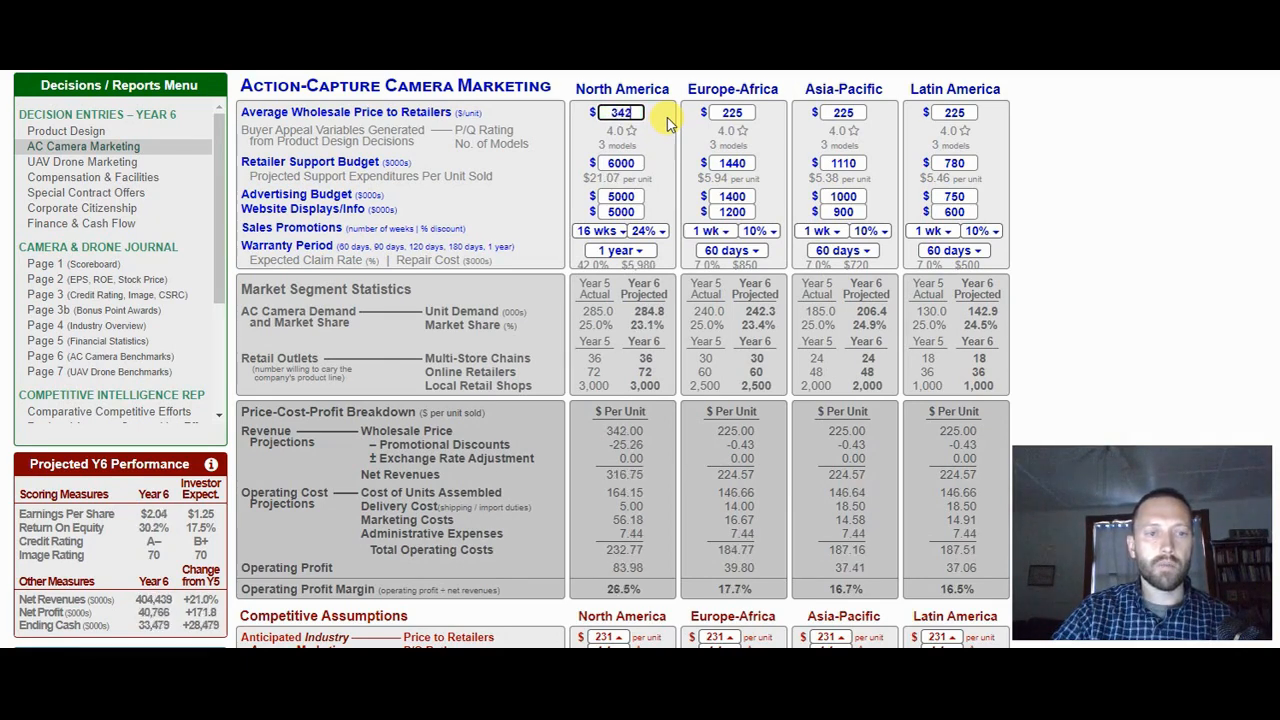
{"action": "key", "text": "Down"}
{"action": "key", "text": "Down"}
{"action": "key", "text": "Down"}
{"action": "key", "text": "Down"}
{"action": "key", "text": "Down"}
{"action": "key", "text": "Down"}
{"action": "key", "text": "Down"}
{"action": "key", "text": "Down"}
{"action": "key", "text": "Down"}
{"action": "key", "text": "Down"}
{"action": "key", "text": "Down"}
{"action": "key", "text": "Down"}
{"action": "key", "text": "Down"}
{"action": "key", "text": "Down"}
{"action": "key", "text": "Down"}
{"action": "key", "text": "Down"}
{"action": "key", "text": "Down"}
{"action": "key", "text": "Down"}
{"action": "key", "text": "Down"}
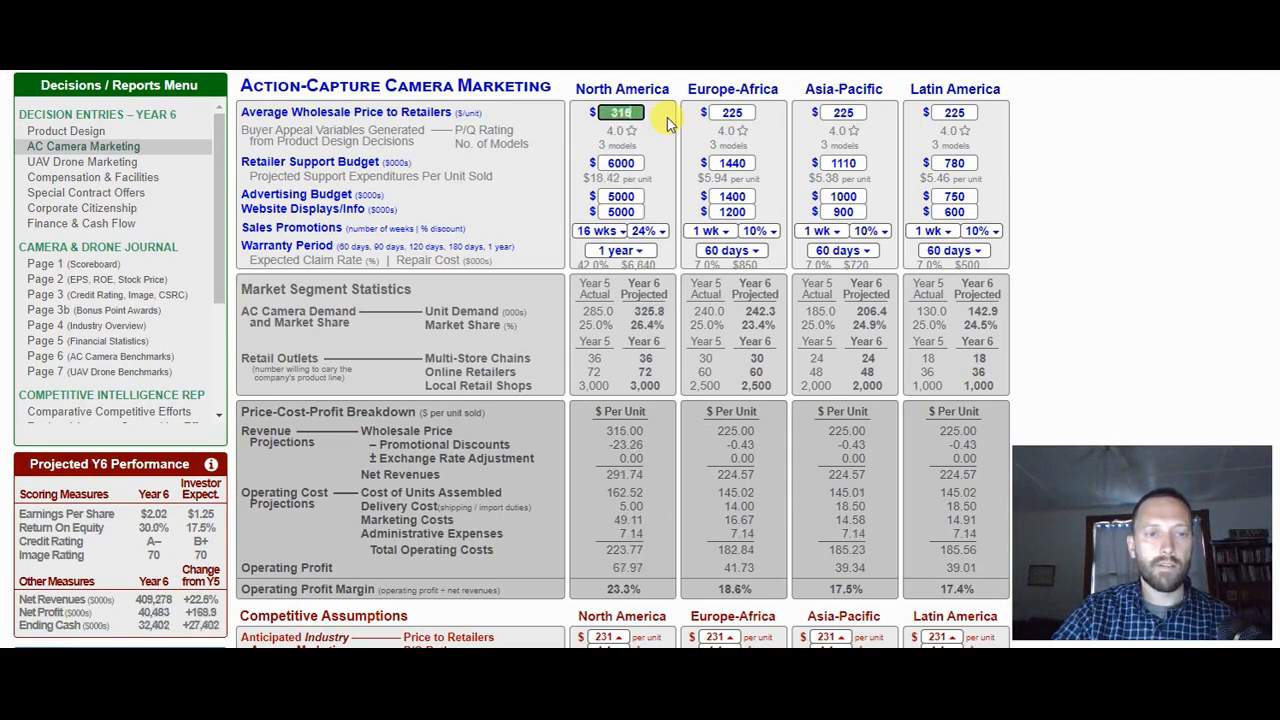
{"action": "key", "text": "Down"}
{"action": "key", "text": "Down"}
{"action": "key", "text": "Down"}
{"action": "key", "text": "Down"}
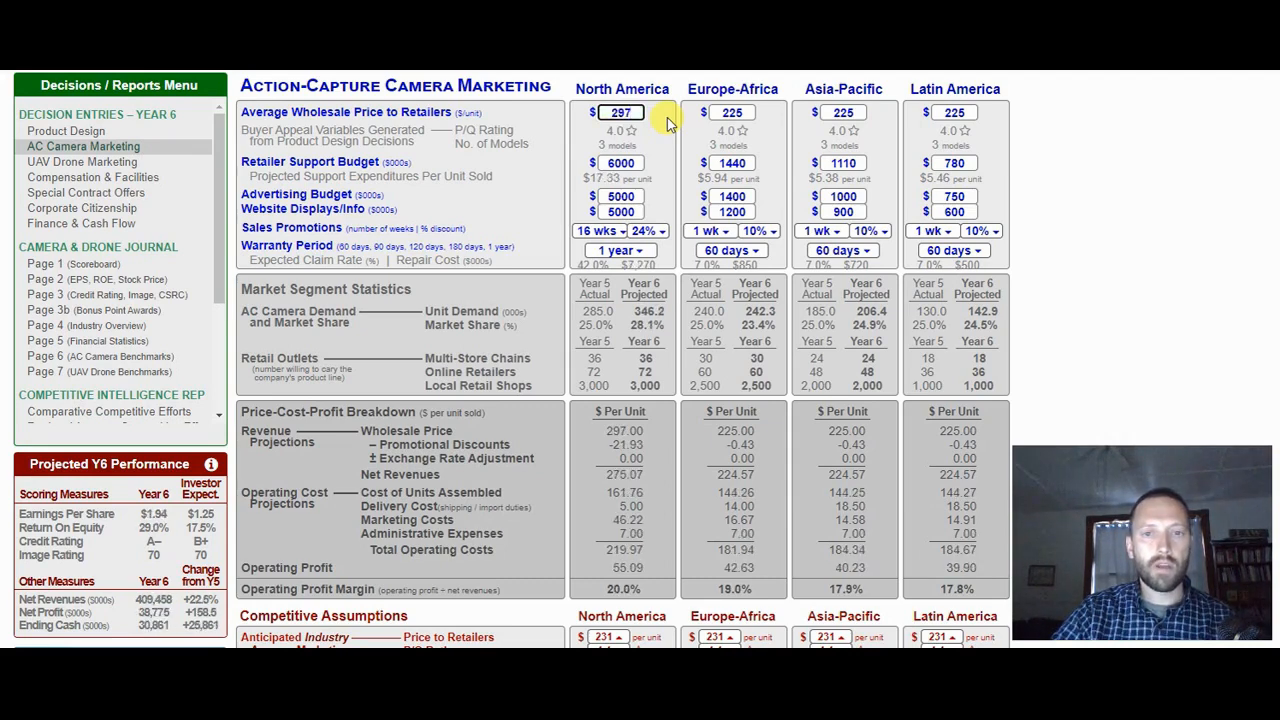
Raise North America's average wholesale price in one-dollar increments to 312.
{"action": "key", "text": "Up"}
{"action": "key", "text": "Up"}
{"action": "key", "text": "Up"}
{"action": "key", "text": "Up"}
{"action": "key", "text": "Up"}
{"action": "key", "text": "Up"}
{"action": "key", "text": "Up"}
{"action": "key", "text": "Up"}
{"action": "key", "text": "Up"}
{"action": "key", "text": "Up"}
{"action": "key", "text": "Up"}
{"action": "key", "text": "Up"}
{"action": "key", "text": "Up"}
{"action": "key", "text": "Up"}
{"action": "key", "text": "Up"}
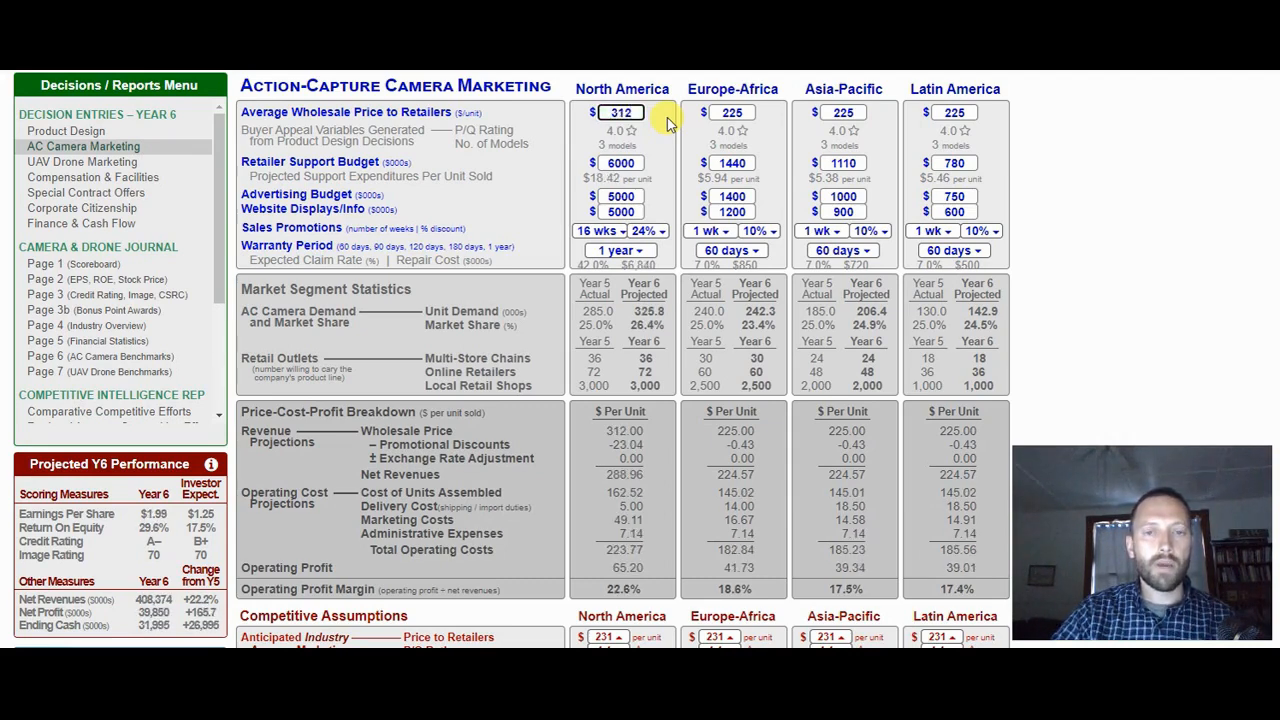
Examine North America's projected Year 6 unit demand and market share against its average wholesale price.
{"action": "left_click_drag", "start_coordinate": [636, 313], "coordinate": [668, 326]}
{"action": "left_click", "coordinate": [668, 325]}
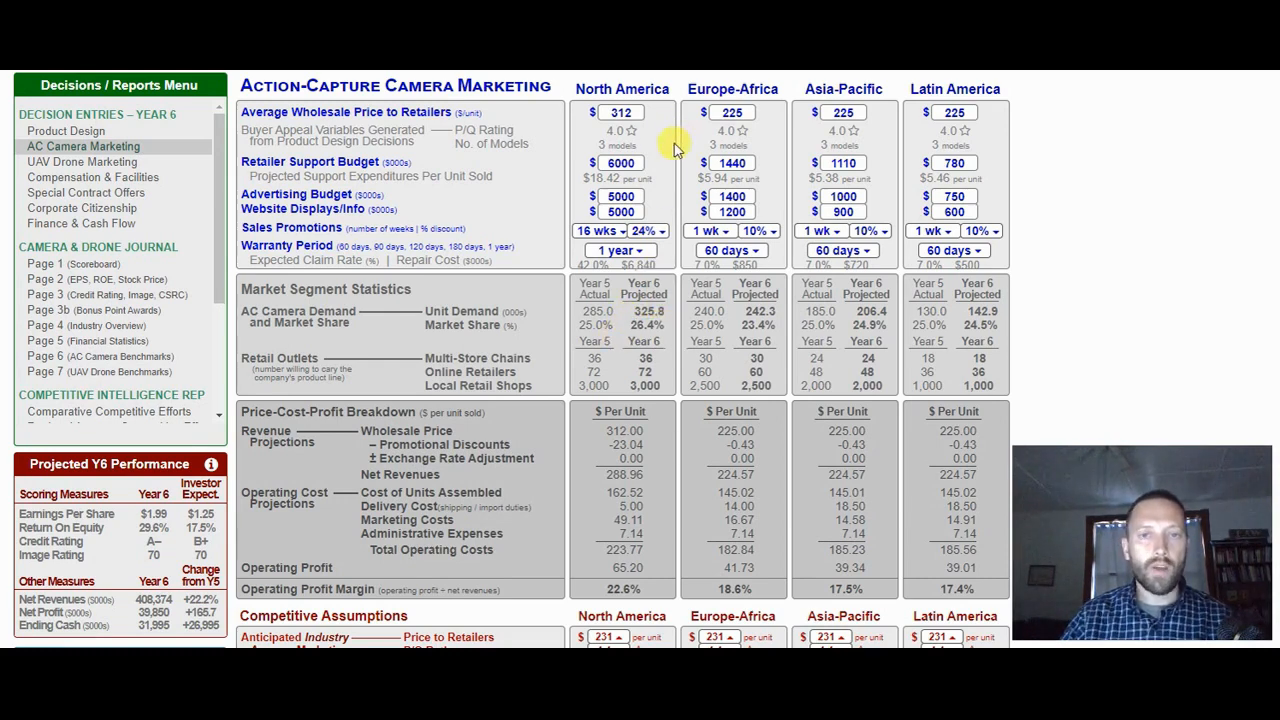
{"action": "left_click", "coordinate": [620, 109]}
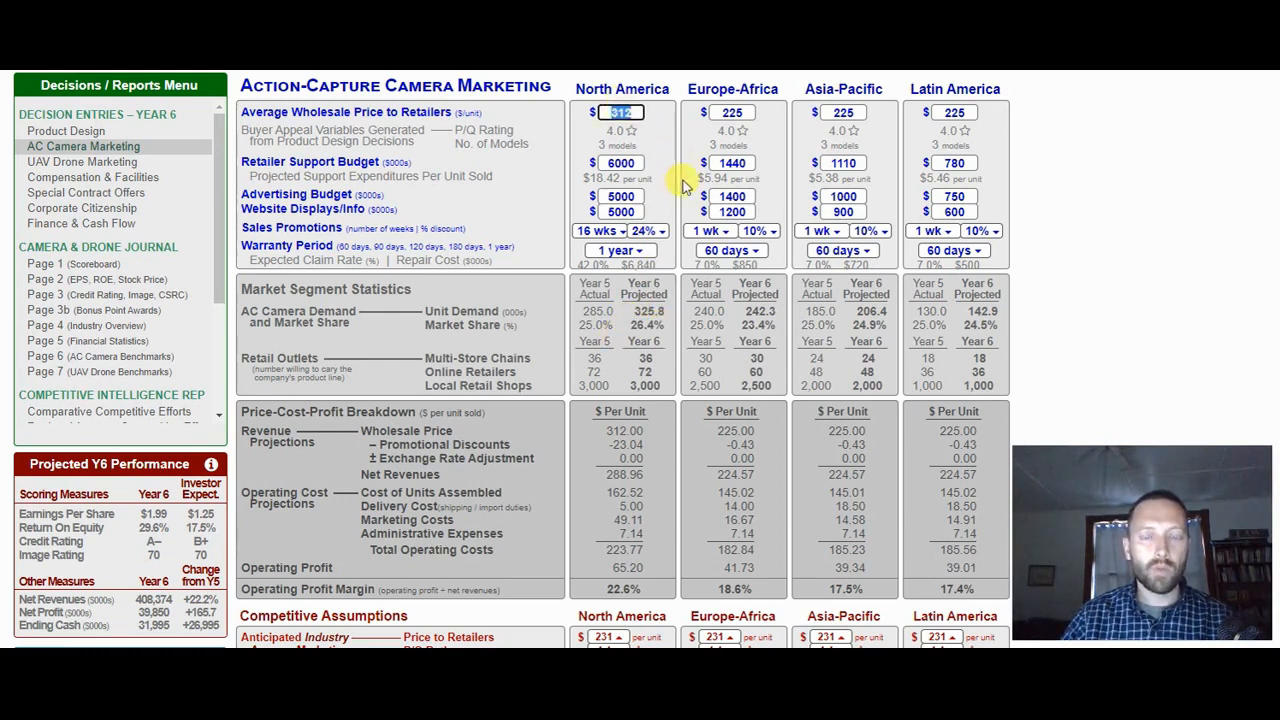
{"action": "left_click_drag", "start_coordinate": [624, 324], "coordinate": [671, 323]}
{"action": "left_click", "coordinate": [630, 318]}
{"action": "left_click", "coordinate": [671, 323]}
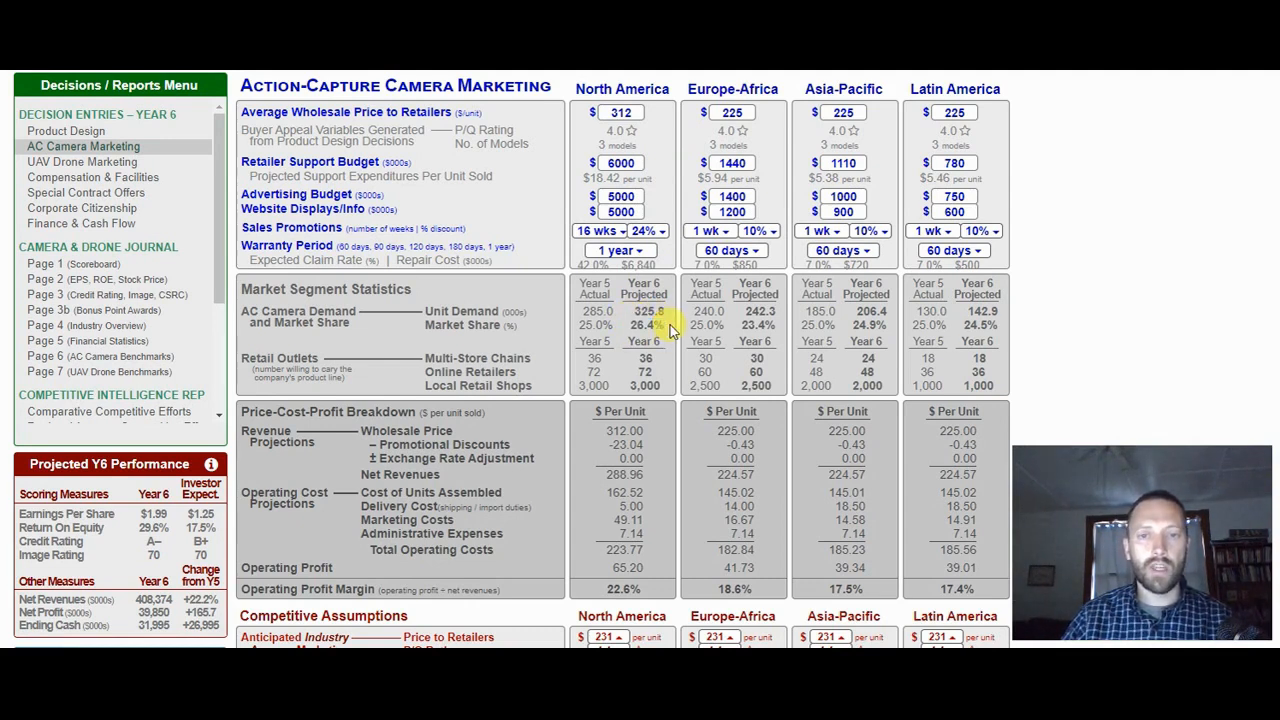
{"action": "left_click", "coordinate": [630, 113]}
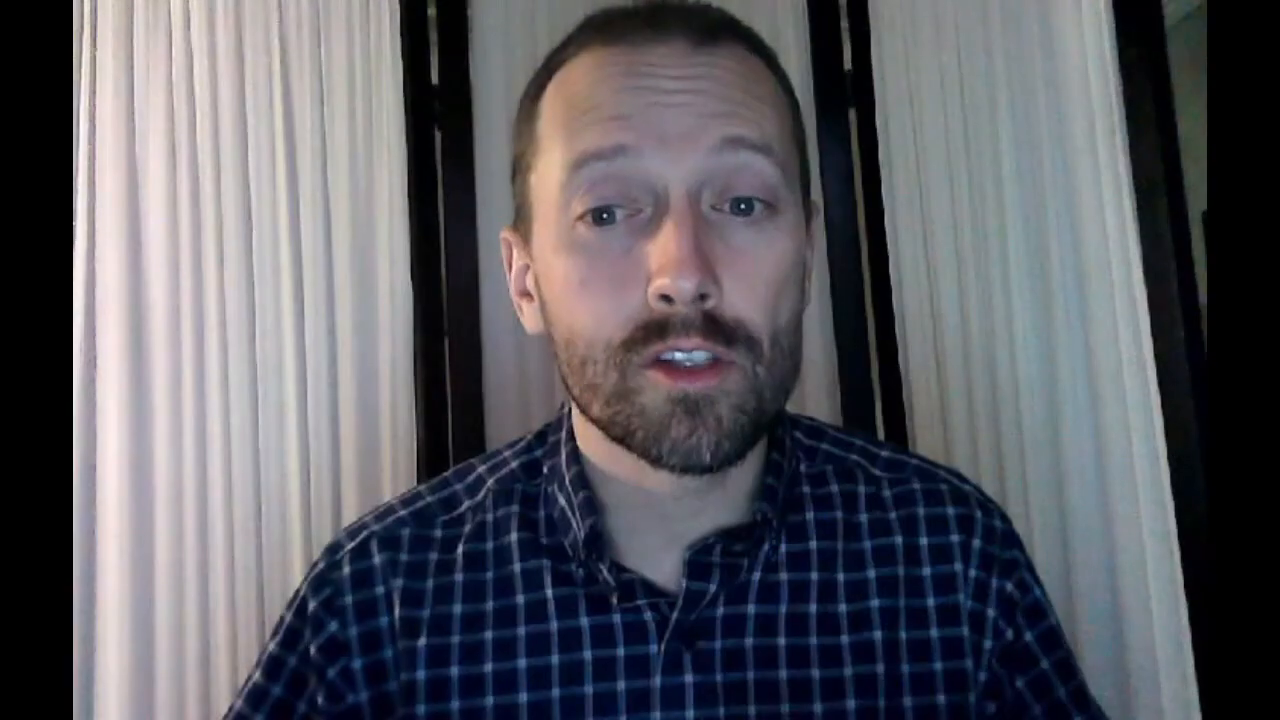